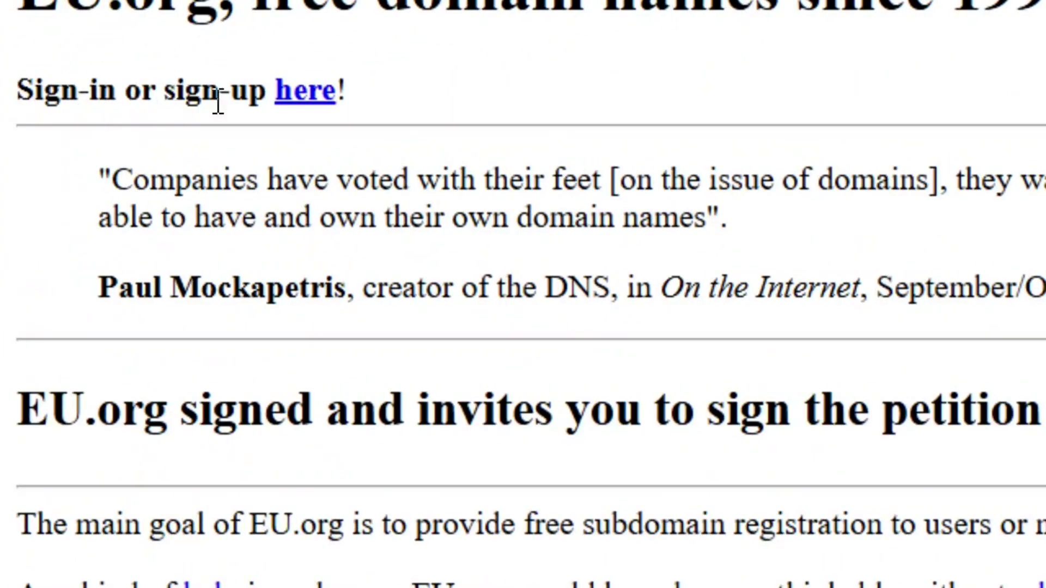
Go to the EU.org sign-in page and start registering a new contact account.
click(309, 97)
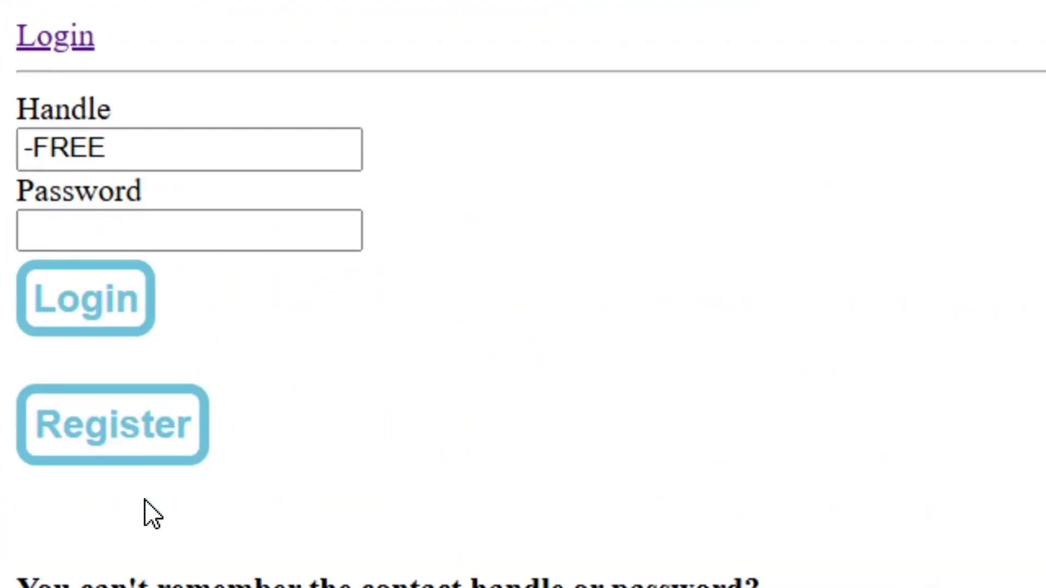
scroll(143, 490, down, 1)
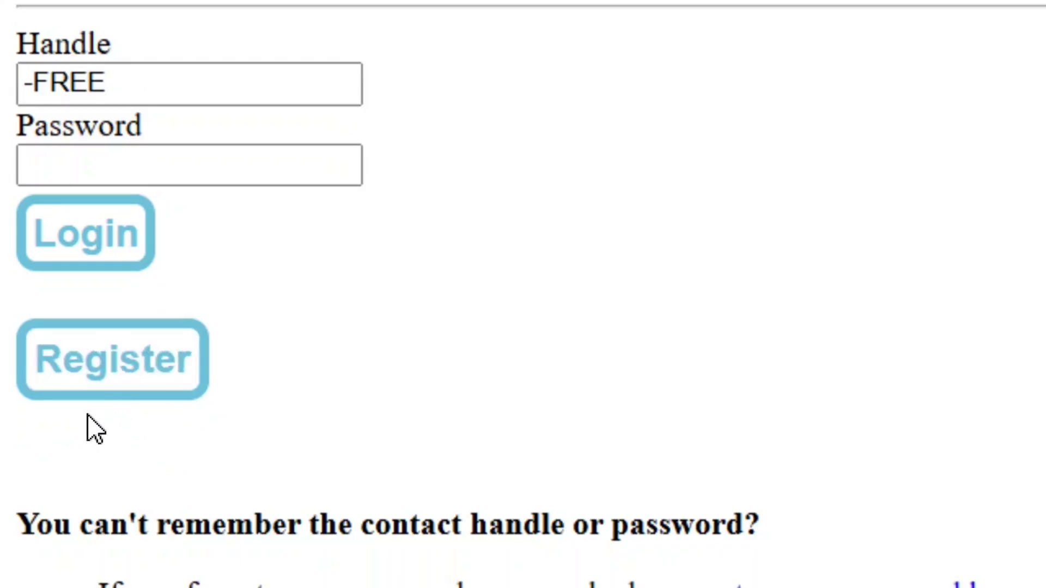
click(98, 375)
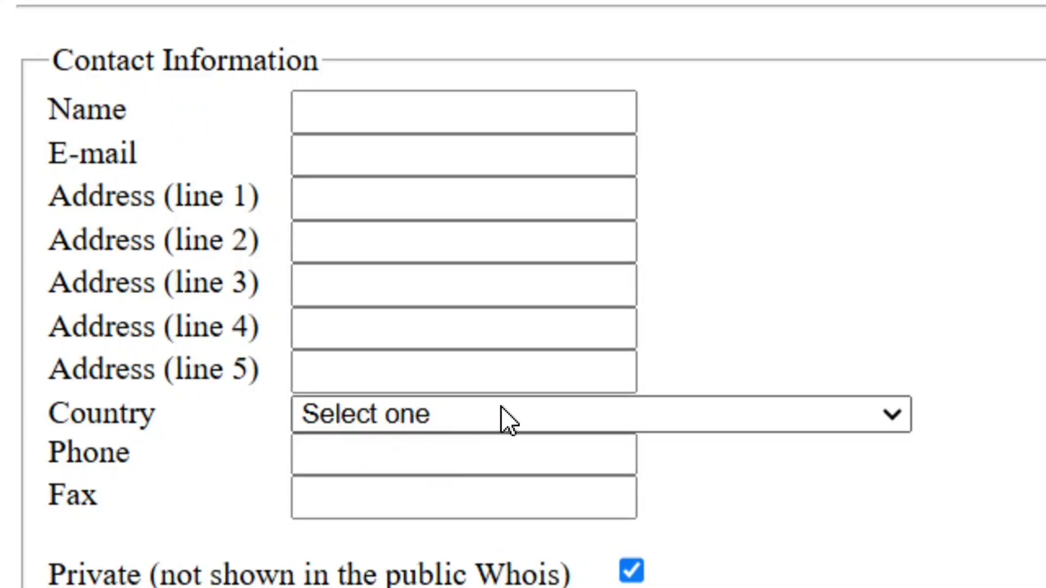
Go through the contact registration form, including its country list, and create the EU.org contact account.
click(496, 421)
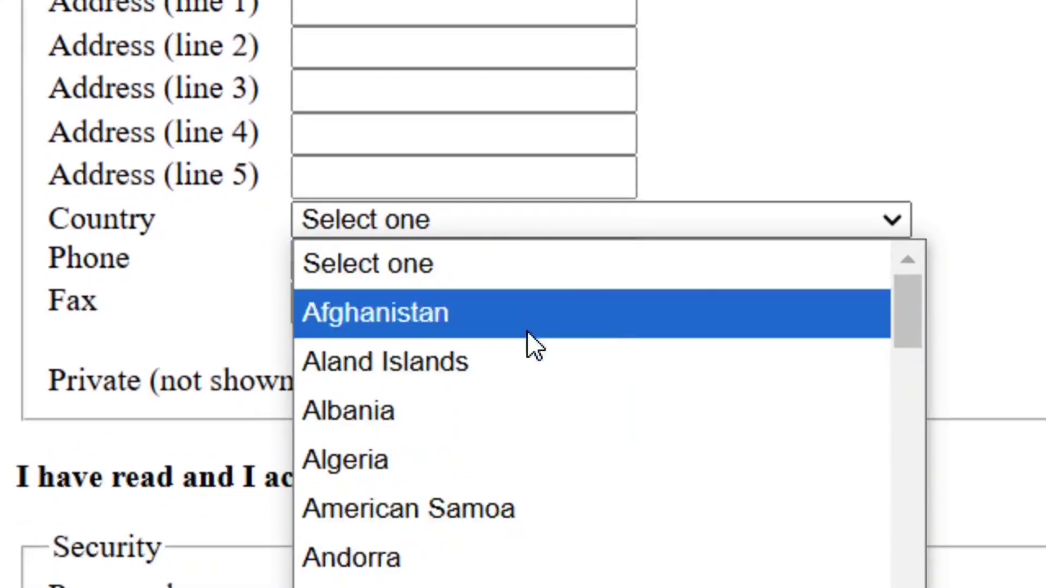
click(525, 219)
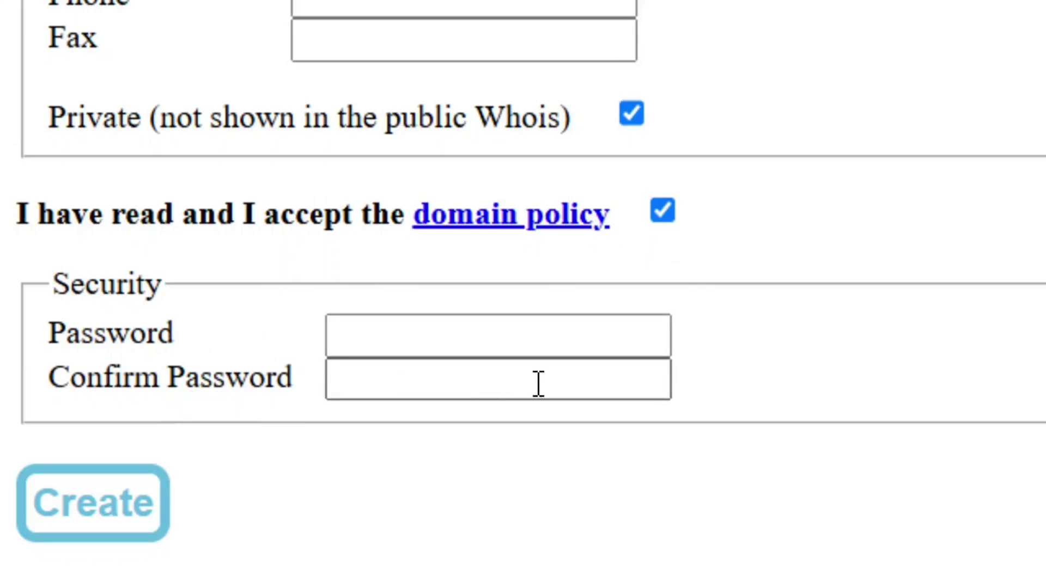
scroll(94, 530, down, 1)
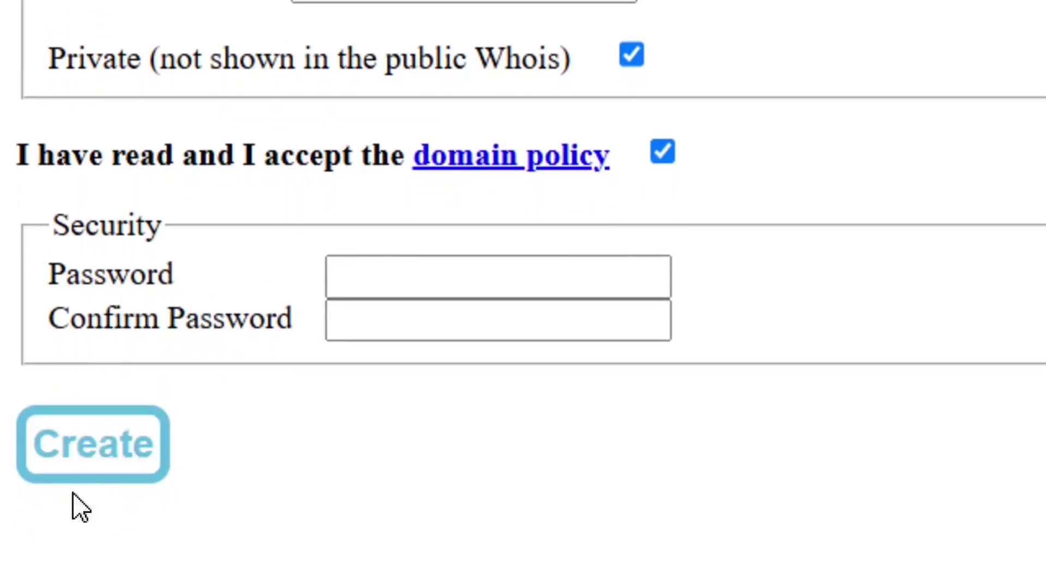
click(99, 472)
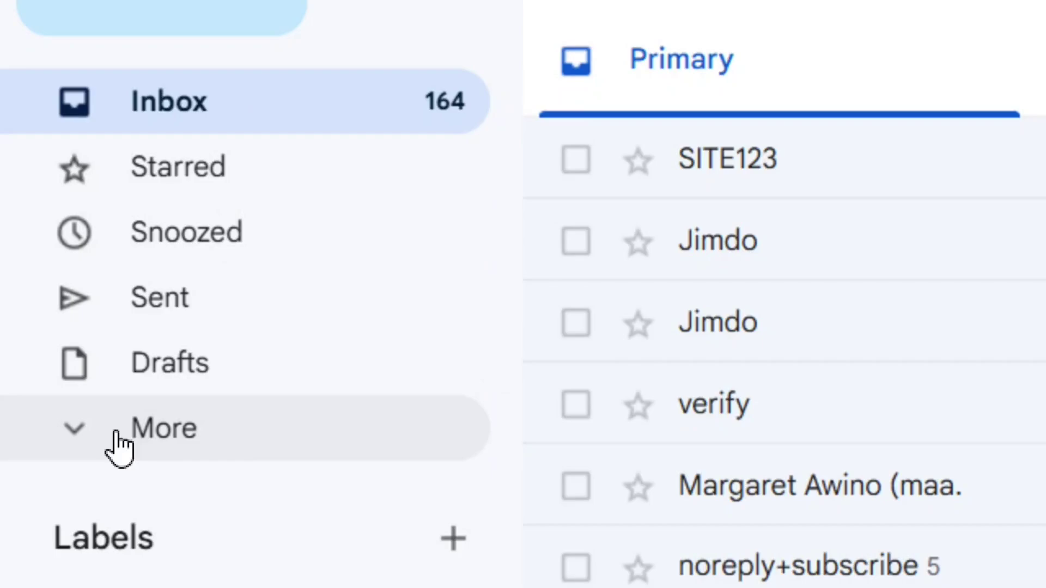
In Gmail's Spam folder, open the new EU.org contact message and validate the contact through its activation link.
click(115, 435)
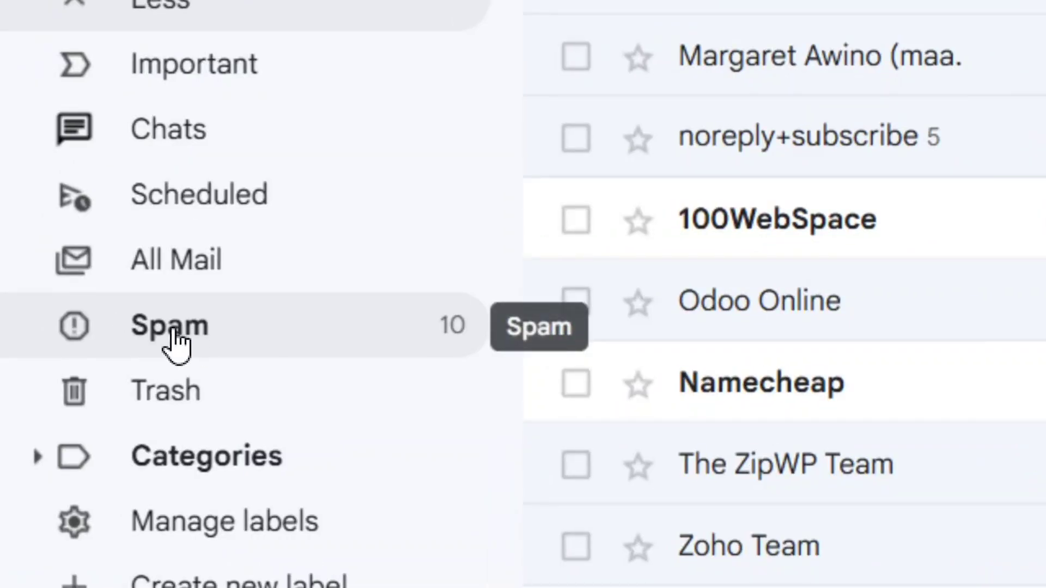
click(176, 343)
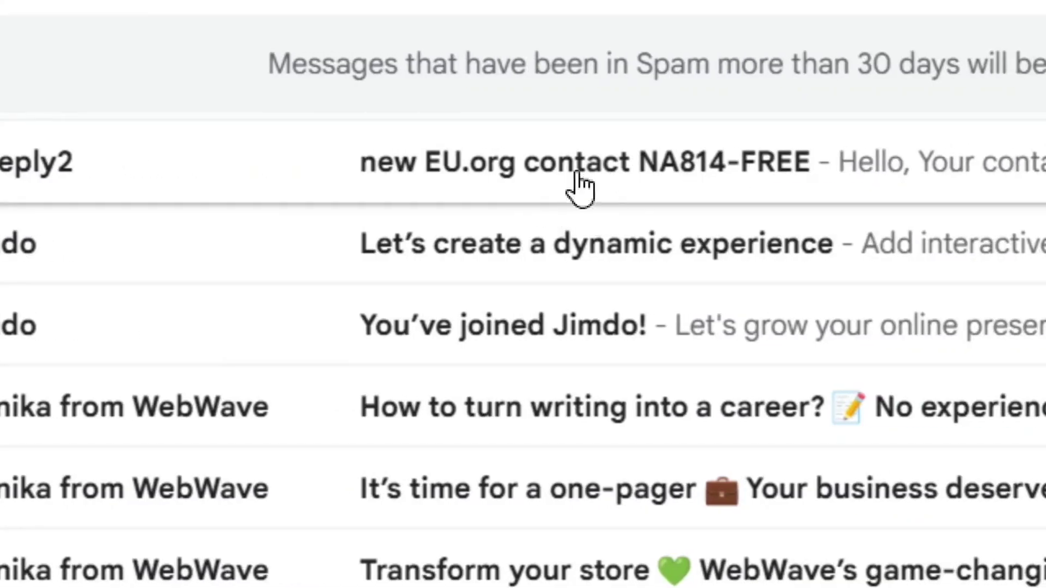
click(683, 173)
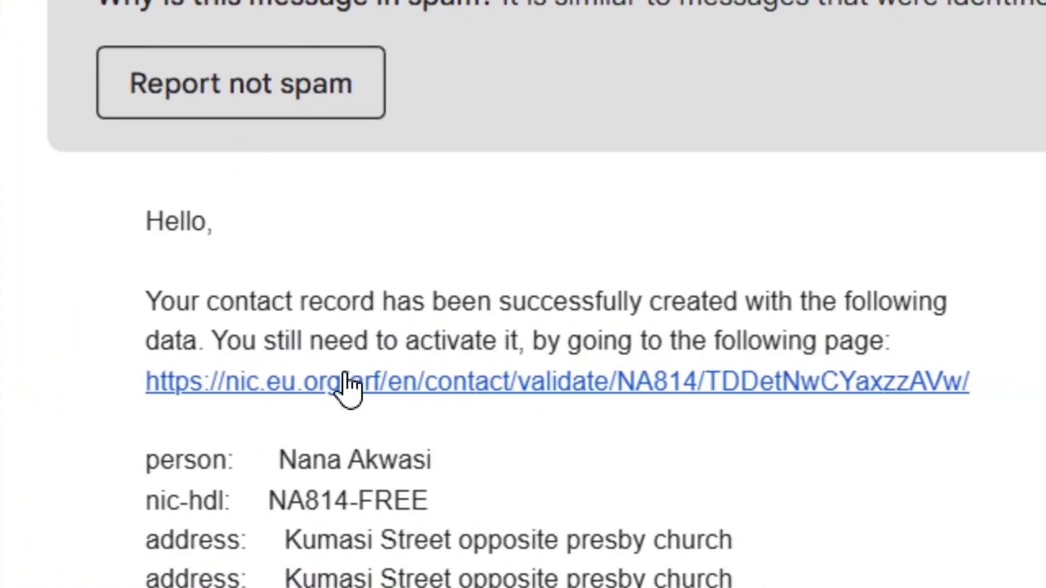
click(474, 392)
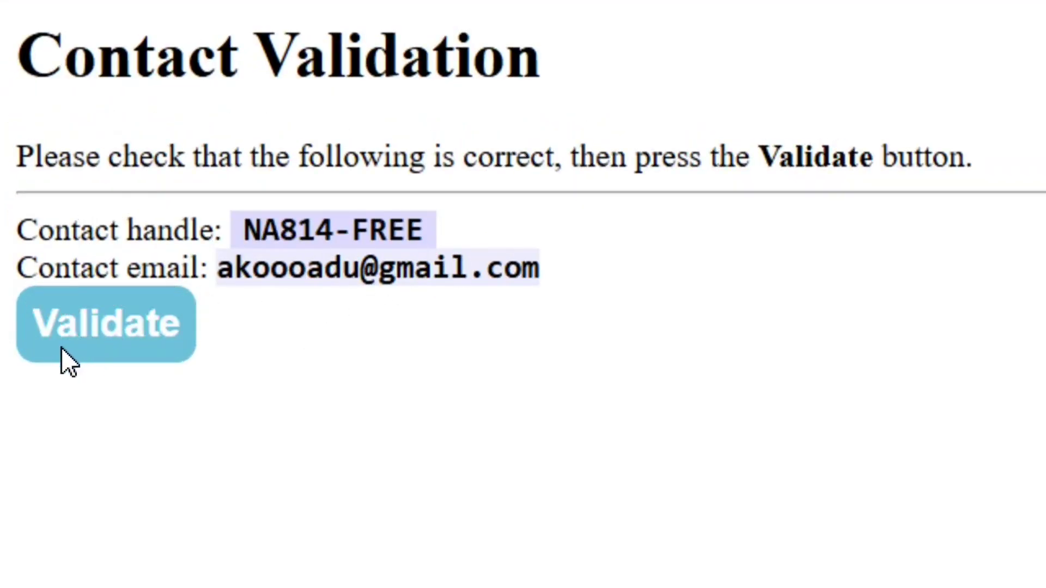
click(86, 327)
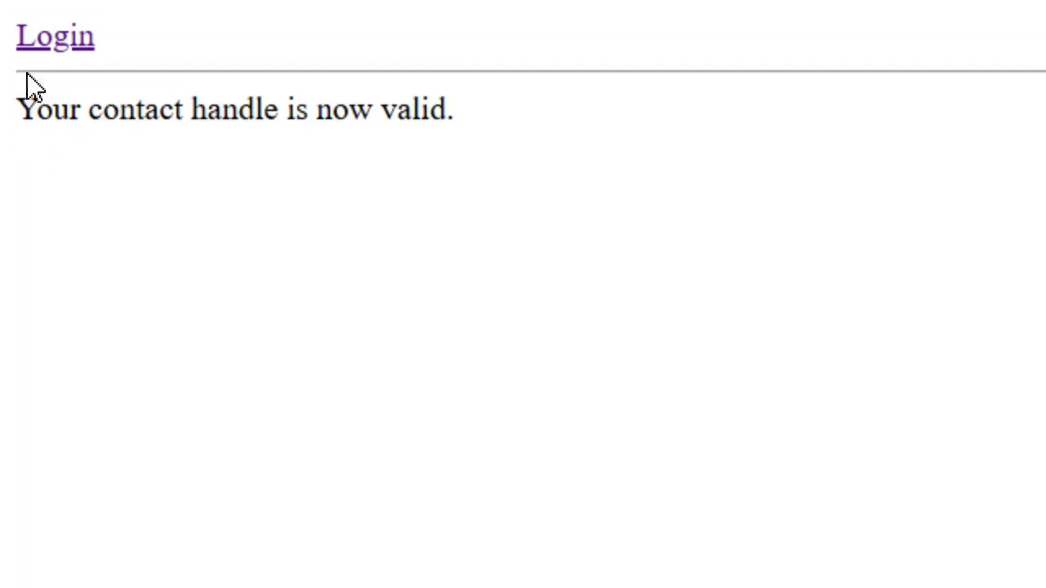
Log in to EU.org with the validated contact handle and the account password.
click(47, 50)
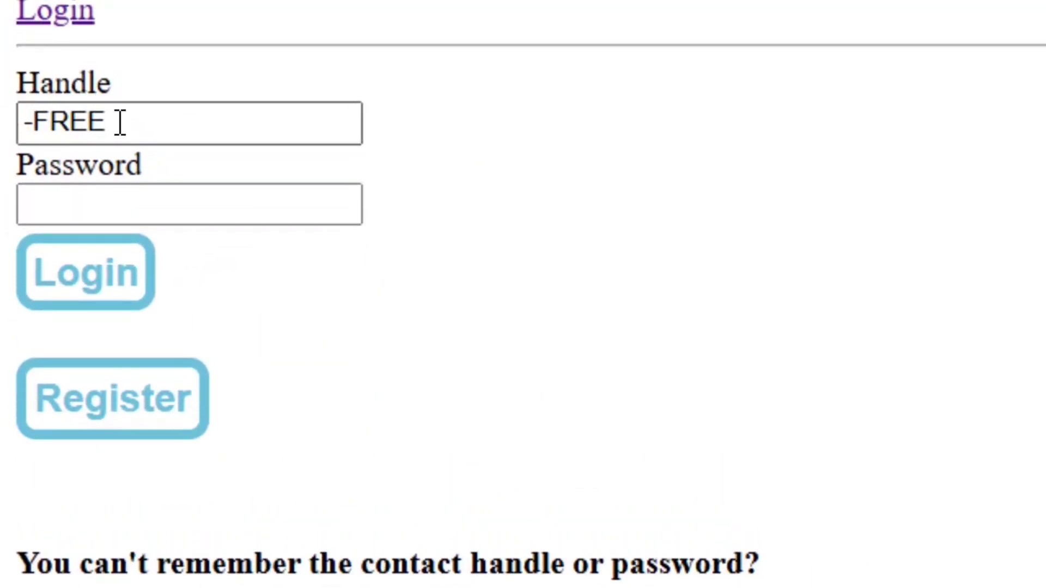
click(120, 122)
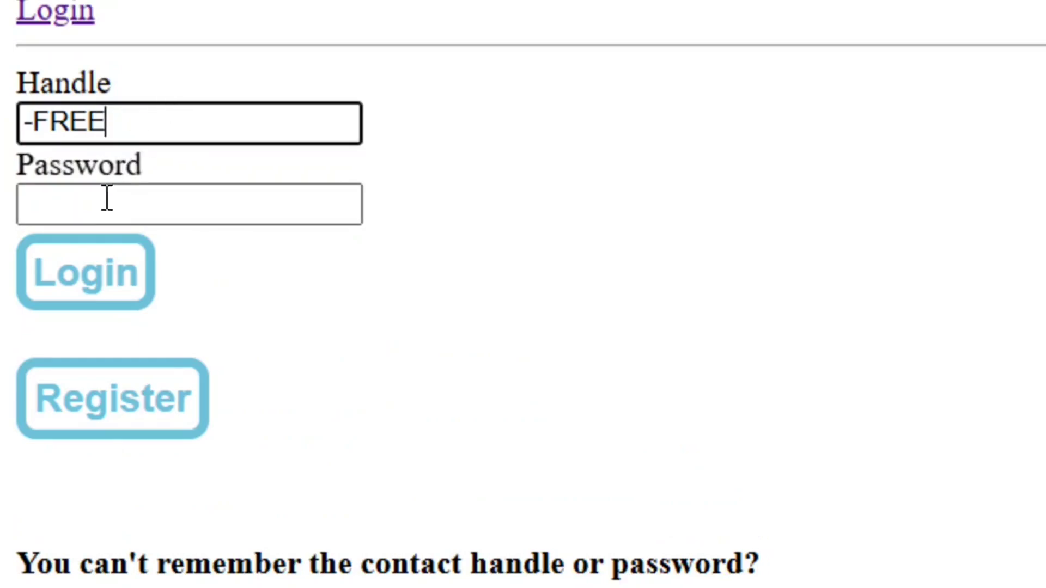
click(163, 208)
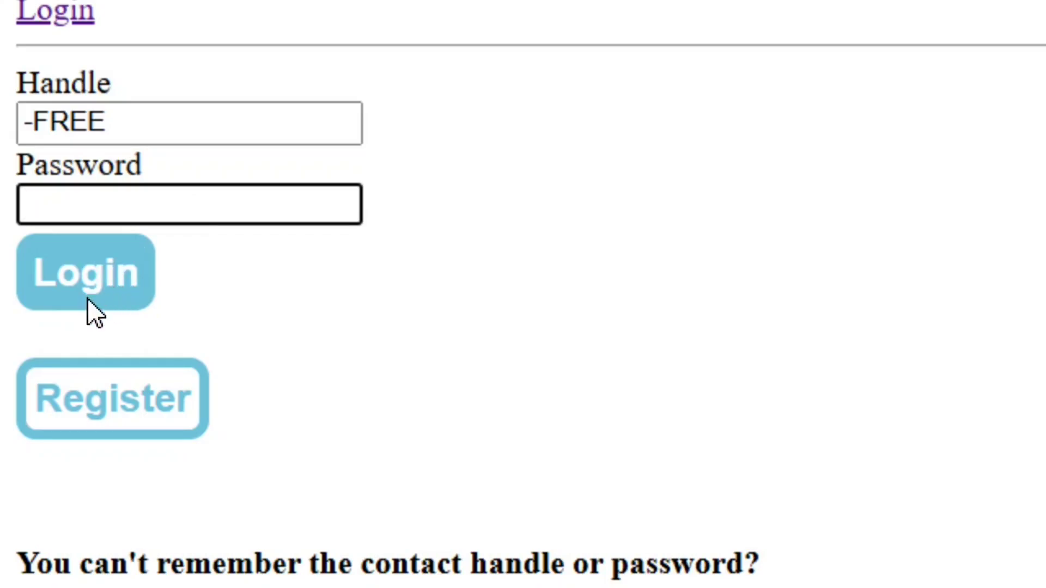
click(107, 289)
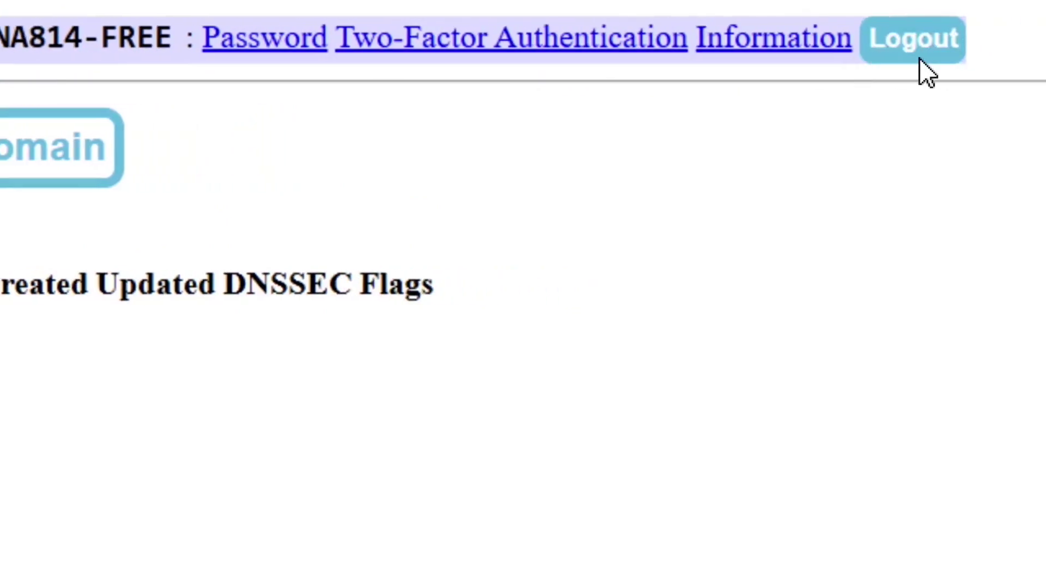
Start a new domain request with bloggingtoolx.eu.org as the complete domain name and go to its name server section.
click(124, 166)
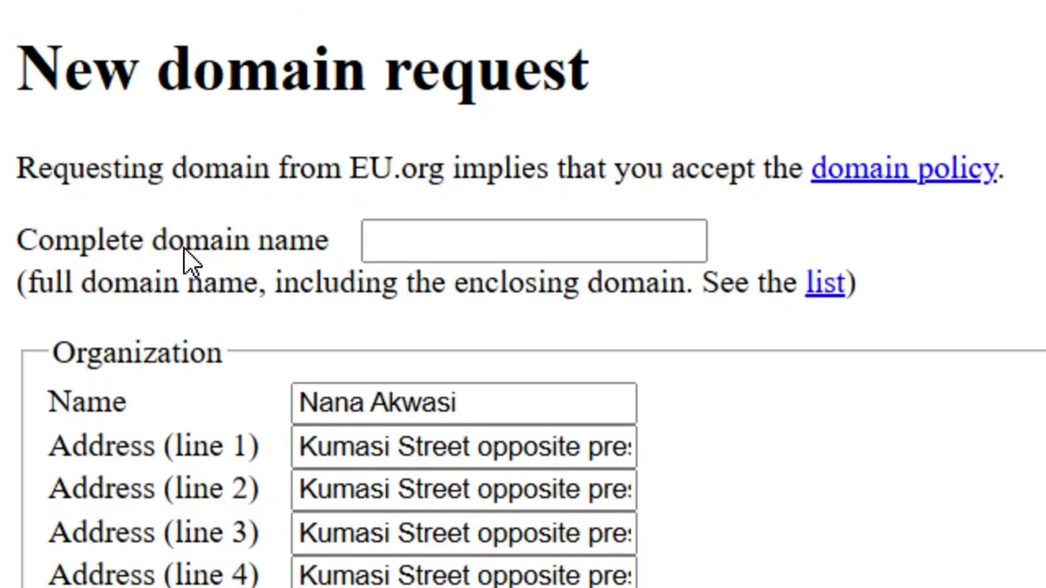
click(473, 241)
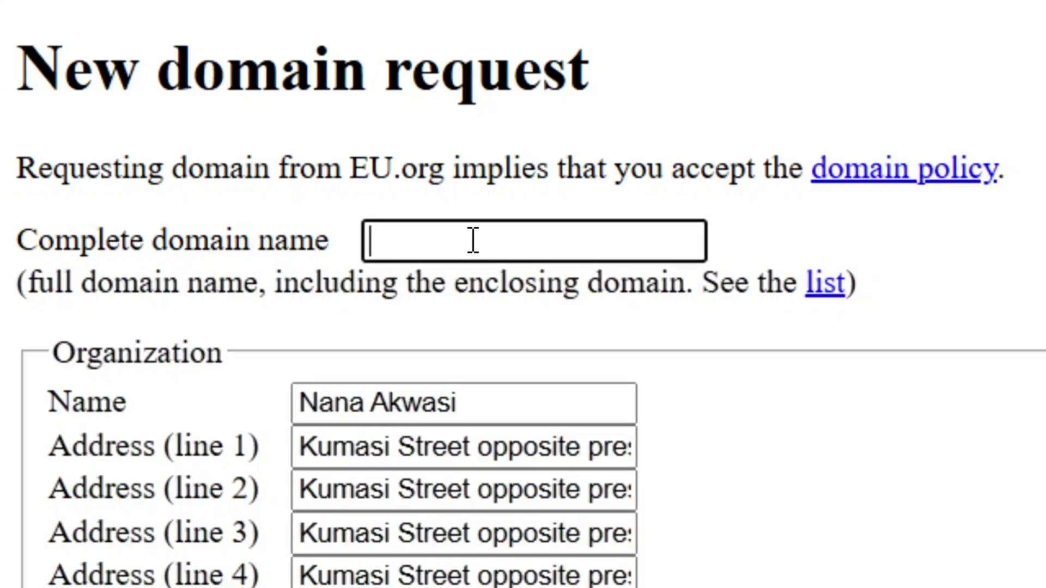
text(bloggingtoolx.eu.org)
drag(637, 240, 536, 240)
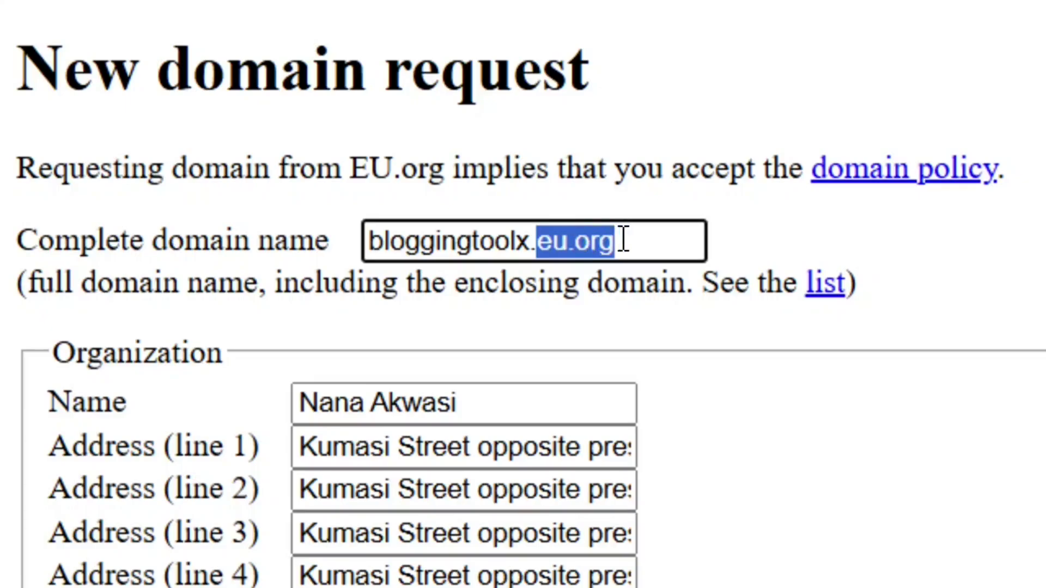
click(646, 240)
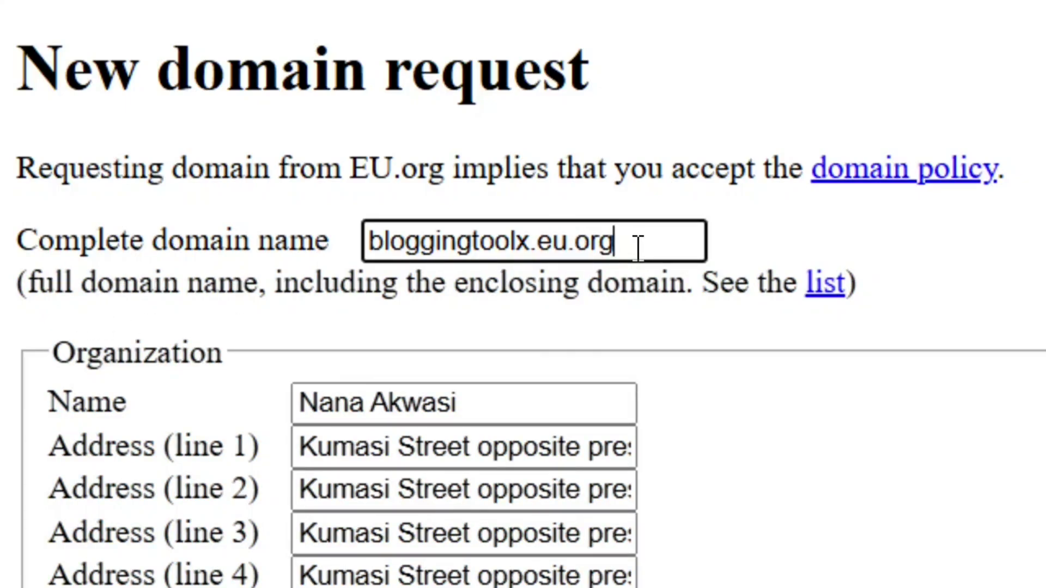
scroll(28, 306, down, 5)
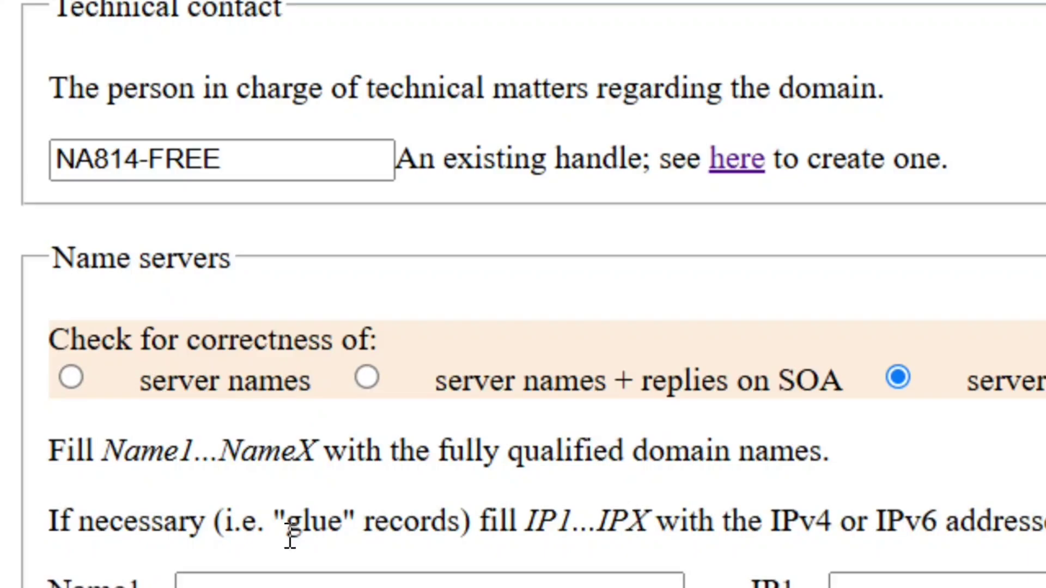
scroll(289, 539, down, 7)
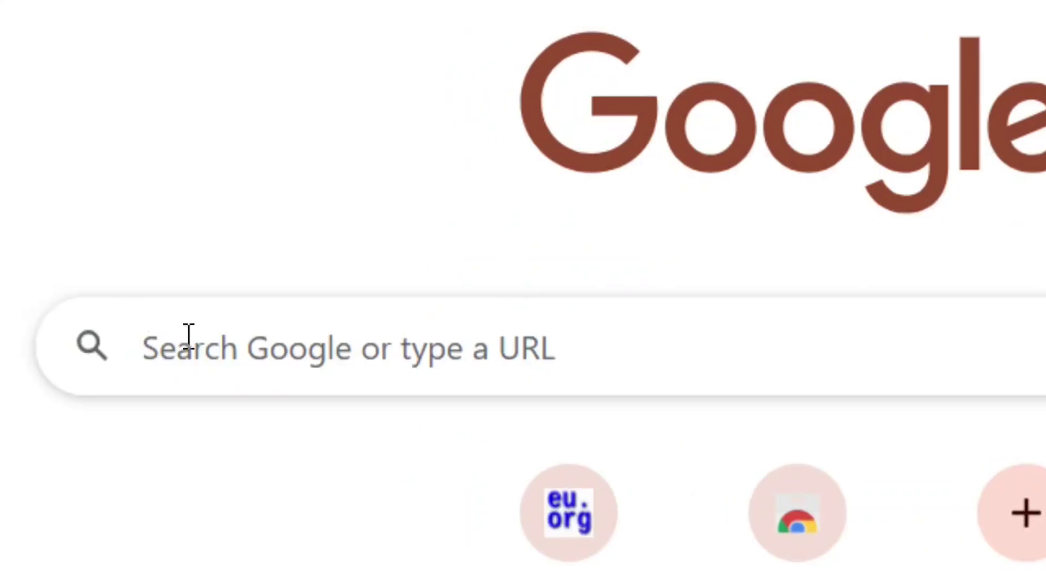
Search Google for hostry and open the HOSTRY website from the results.
click(238, 337)
text(hostry)
drag(278, 352, 122, 354)
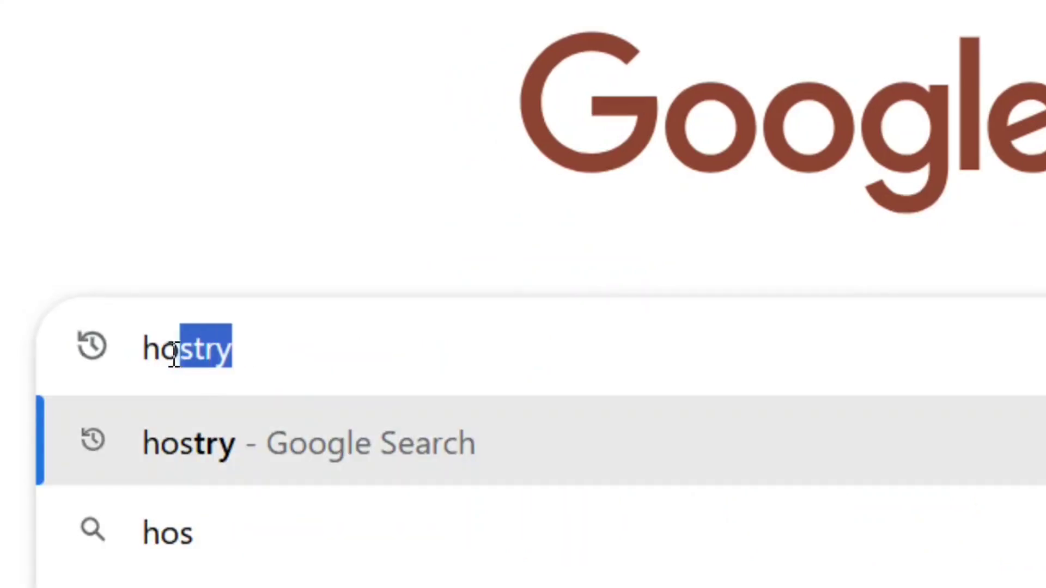
click(324, 367)
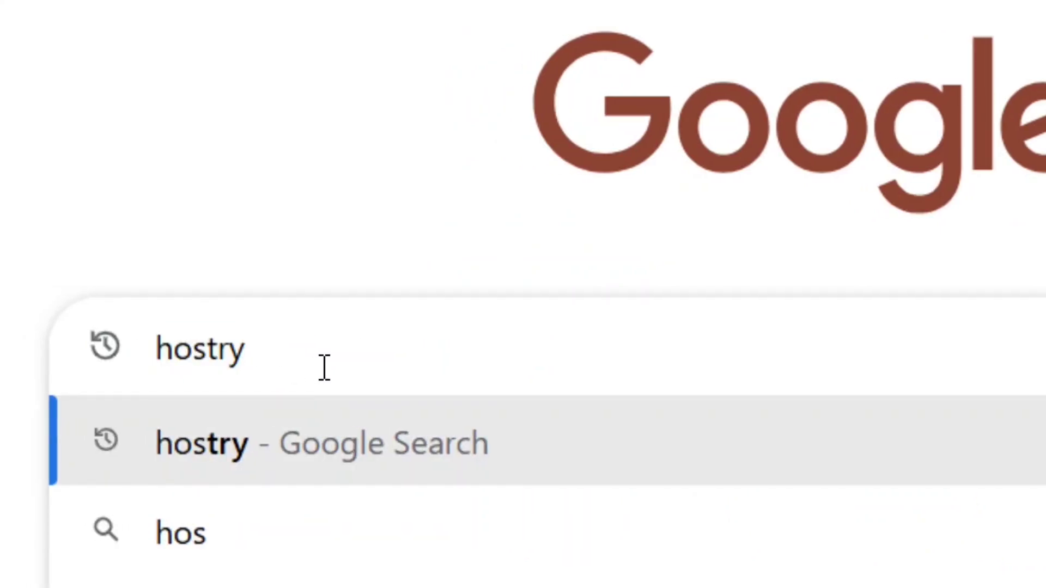
key(Return)
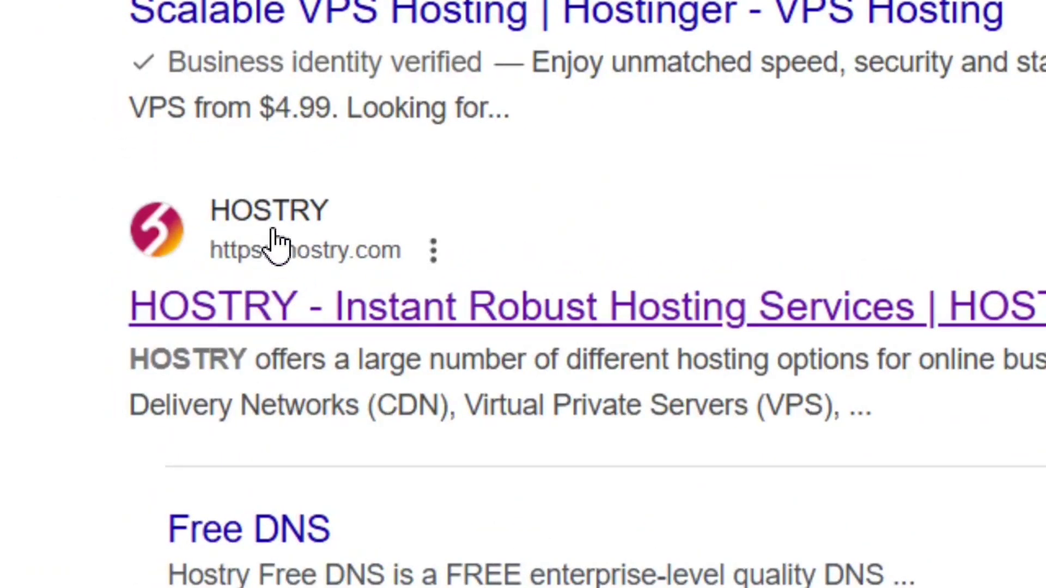
click(272, 237)
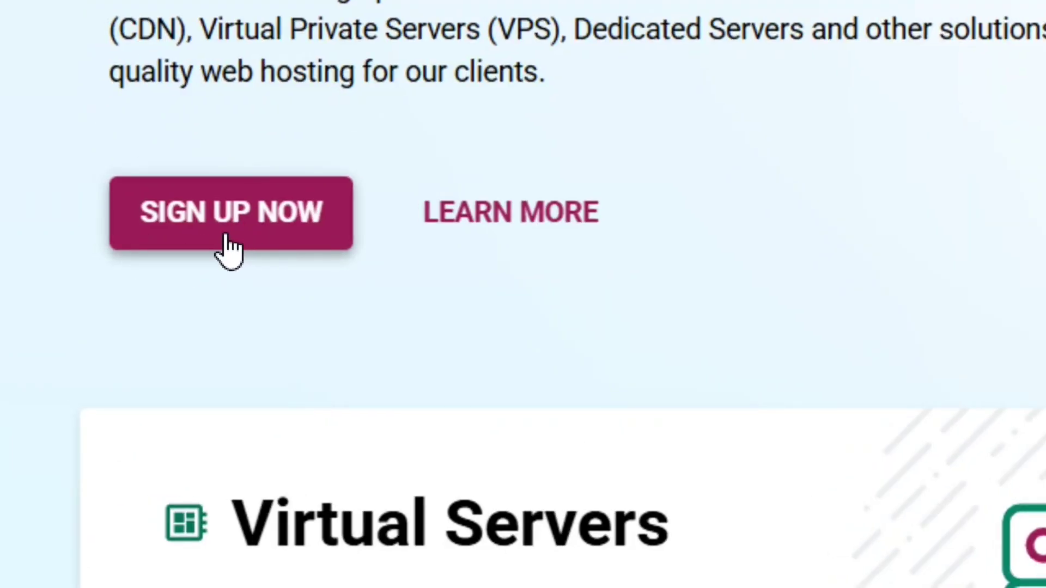
Start a HOSTRY sign-up with the account e-mail address and continue to the profile form.
click(226, 237)
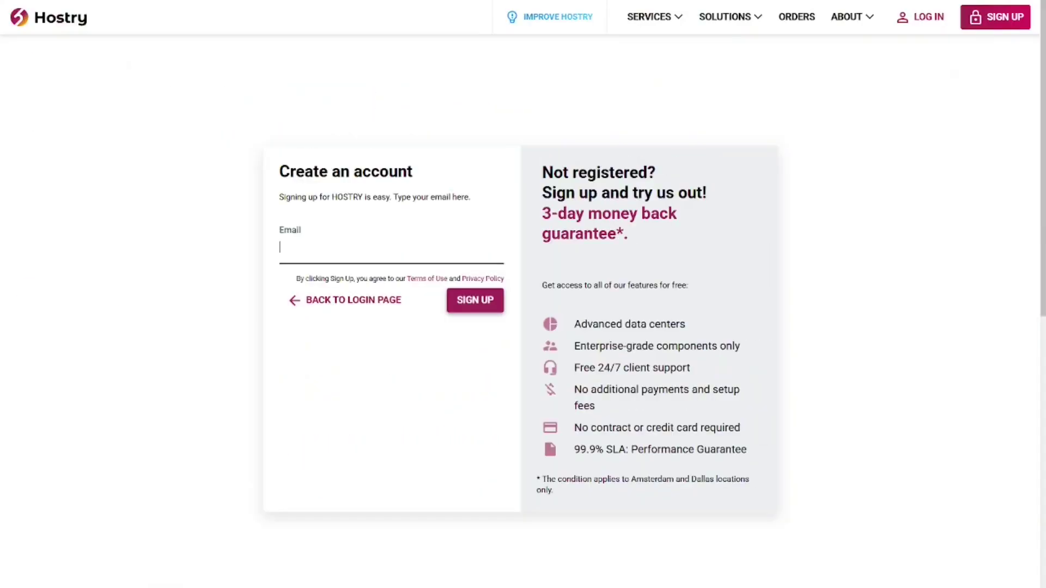
click(836, 482)
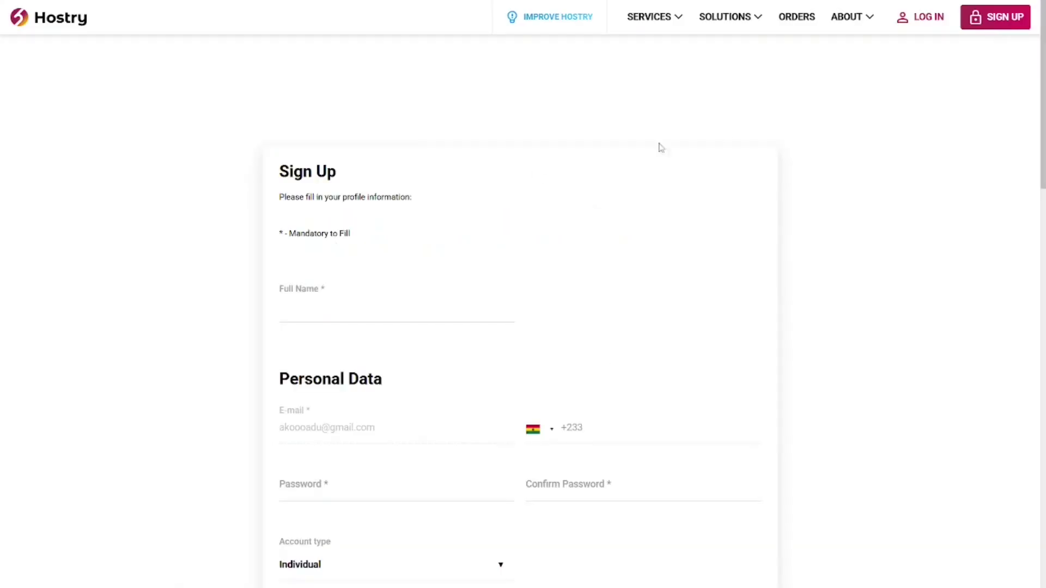
Complete the sign-up form's closing section with Search Engine as the referral source, the terms accepted and the reCAPTCHA checked.
drag(1043, 88, 1044, 153)
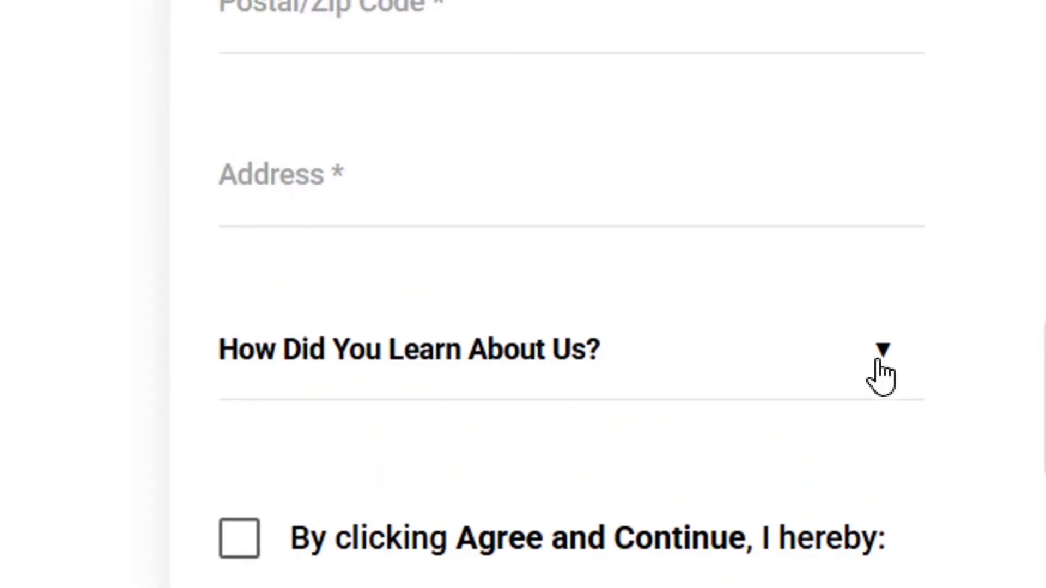
click(900, 360)
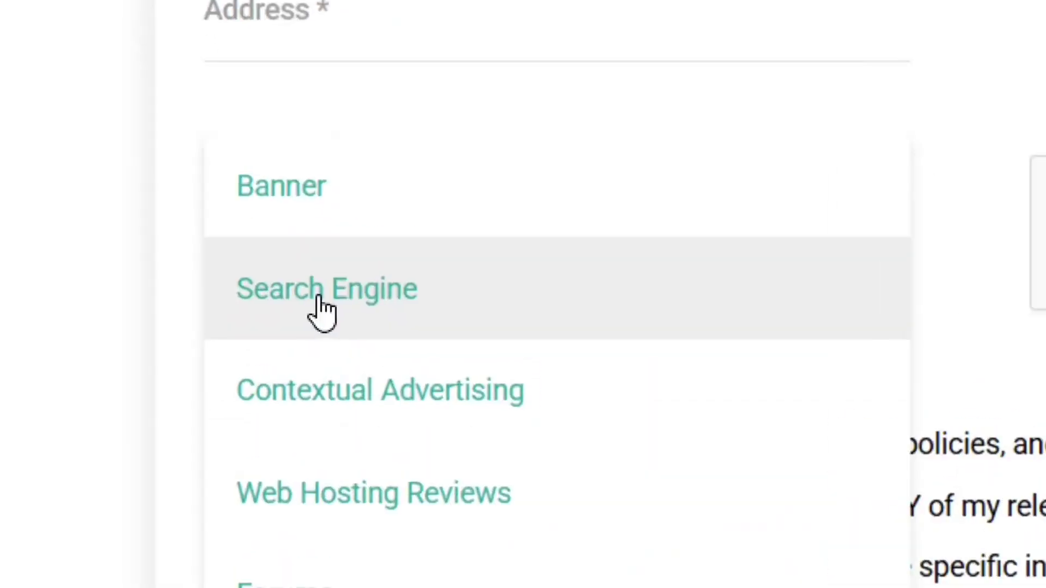
click(340, 297)
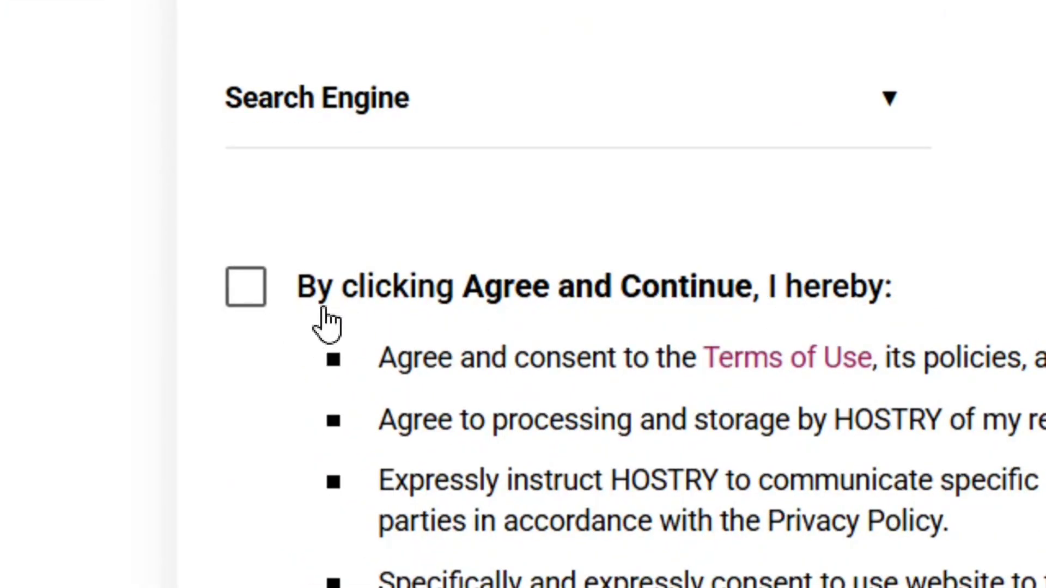
click(248, 290)
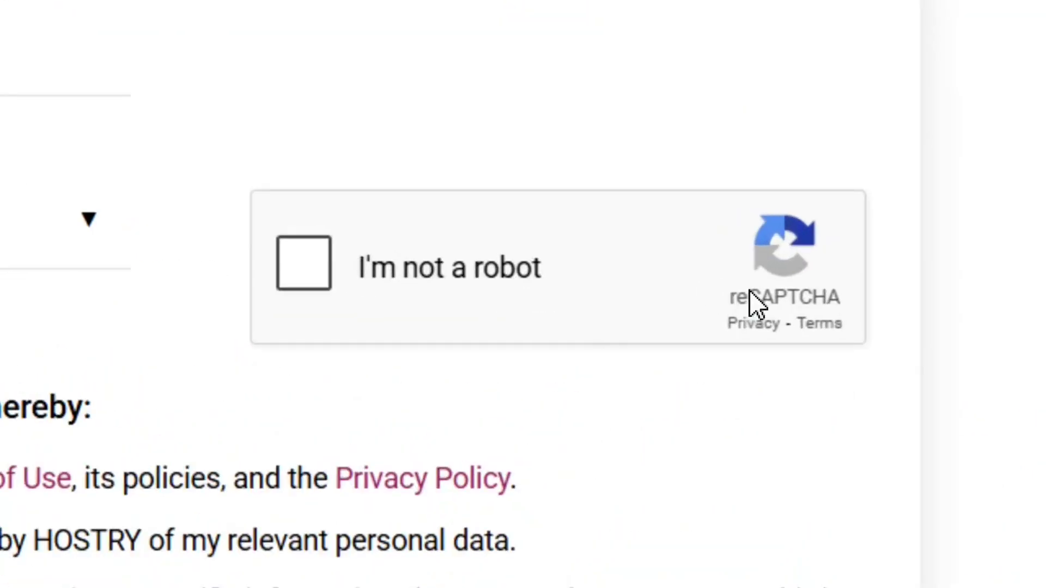
click(309, 267)
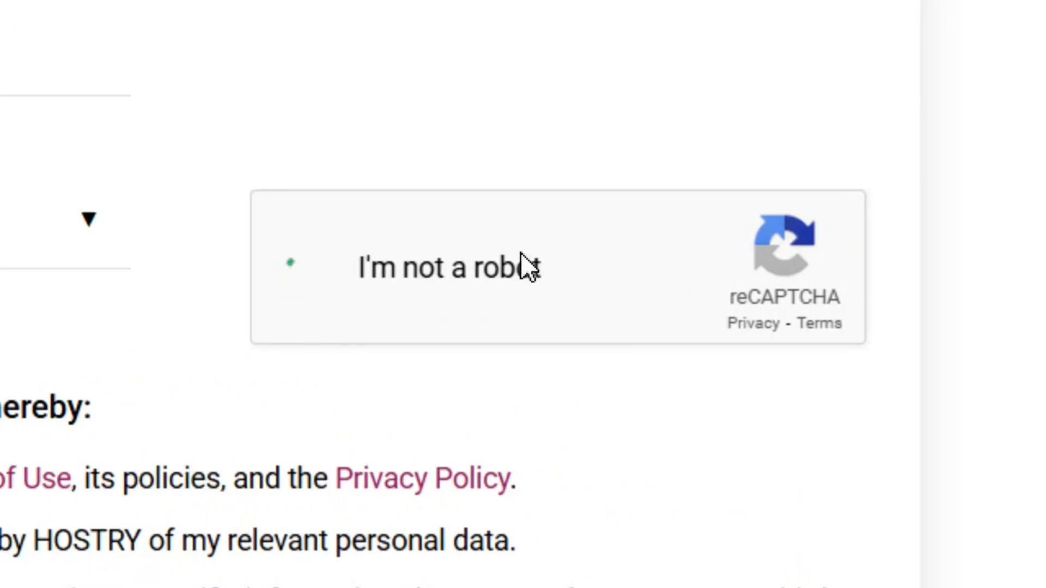
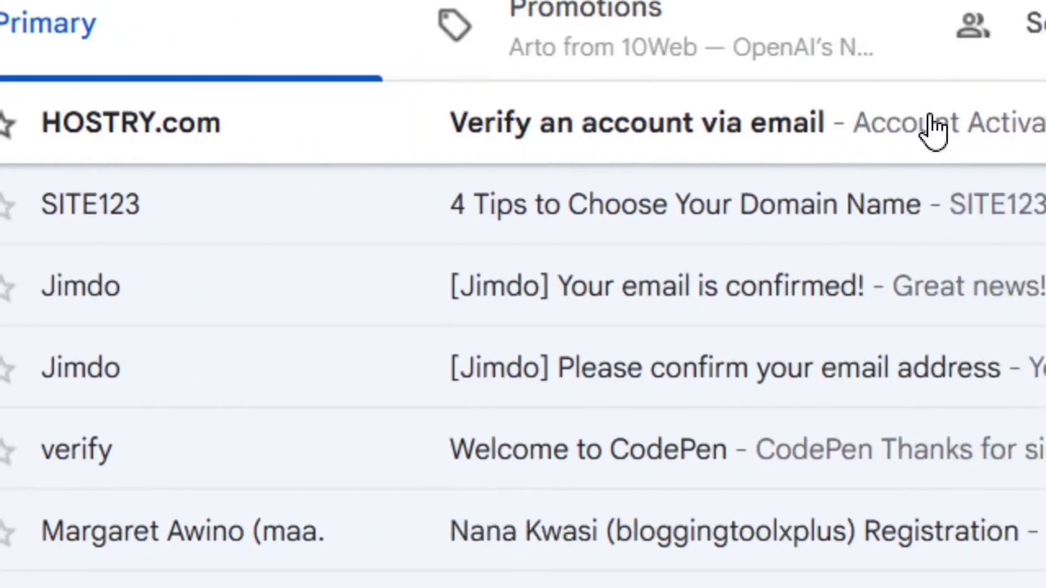
Activate the HOSTRY account through the verification e-mail in the inbox and sign in to HOSTRY.
click(620, 158)
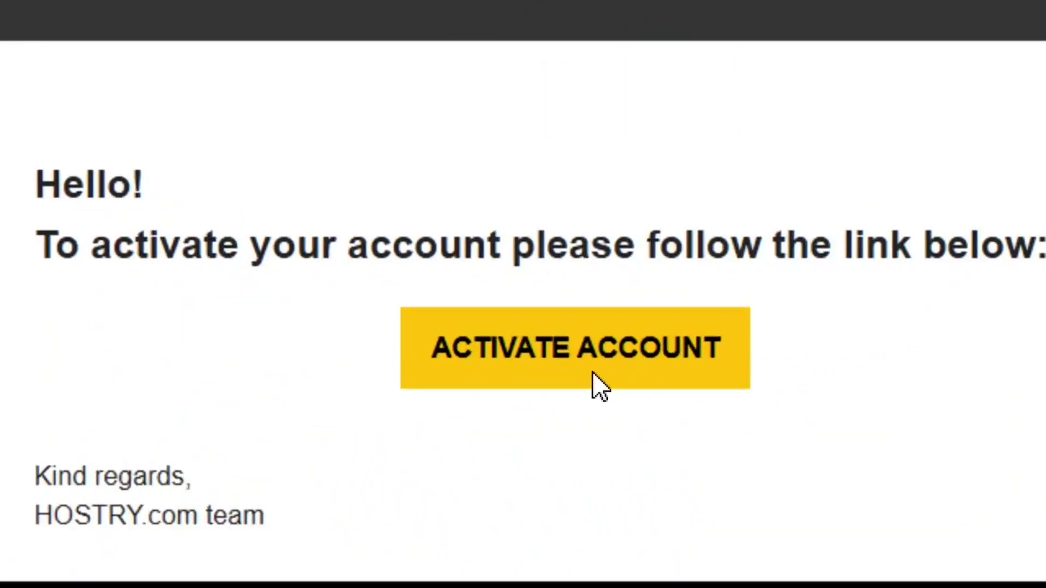
click(577, 351)
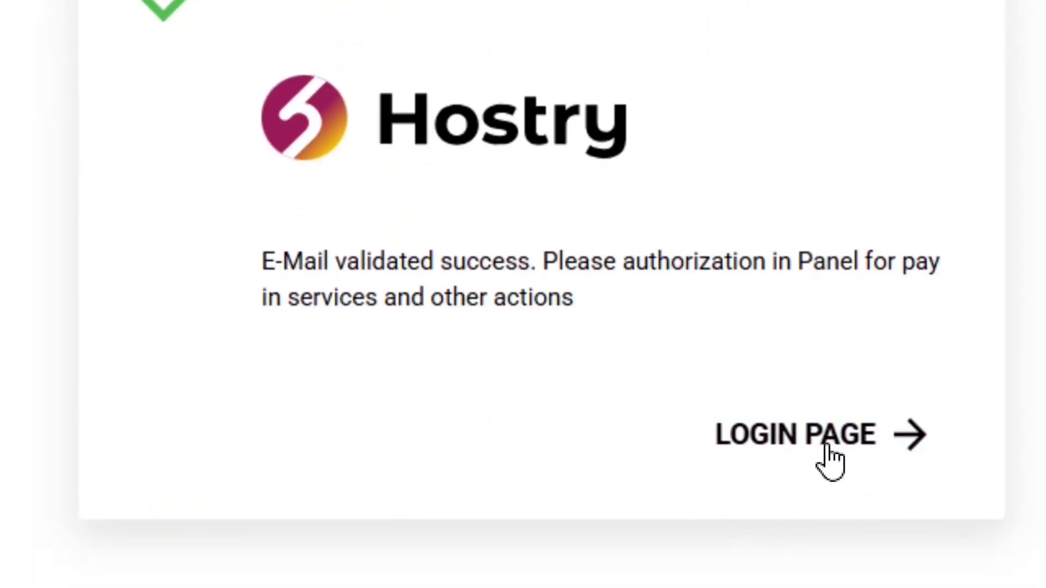
click(829, 458)
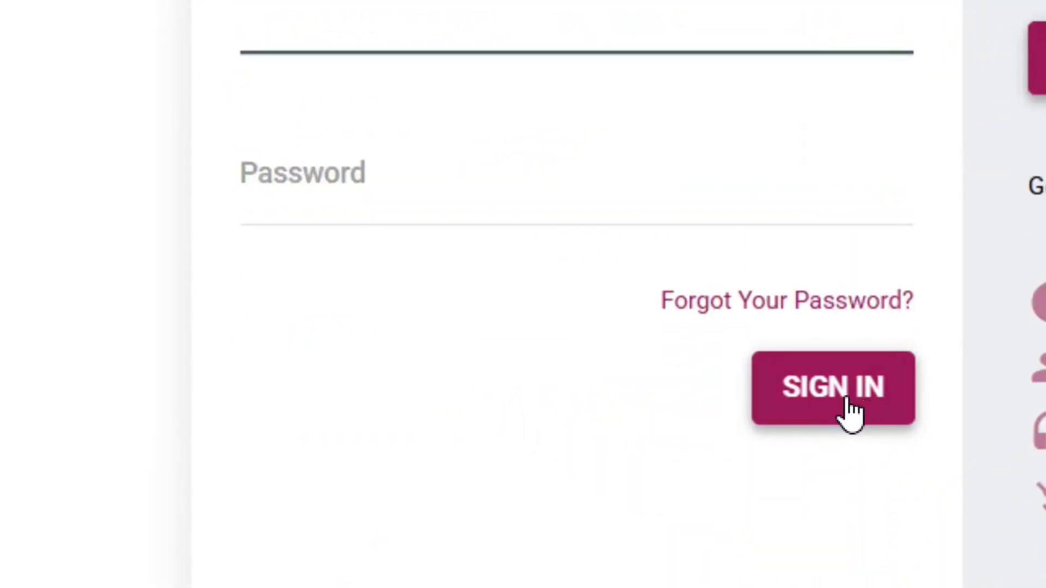
click(865, 420)
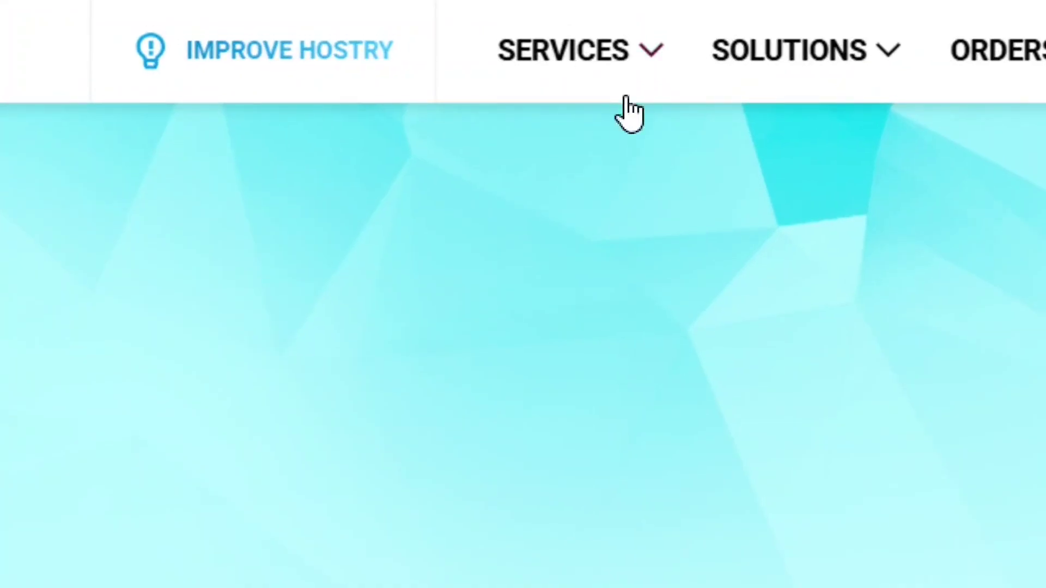
Create a HOSTRY Free DNS service for the domain bloggingtoolx.eu.org.
click(656, 63)
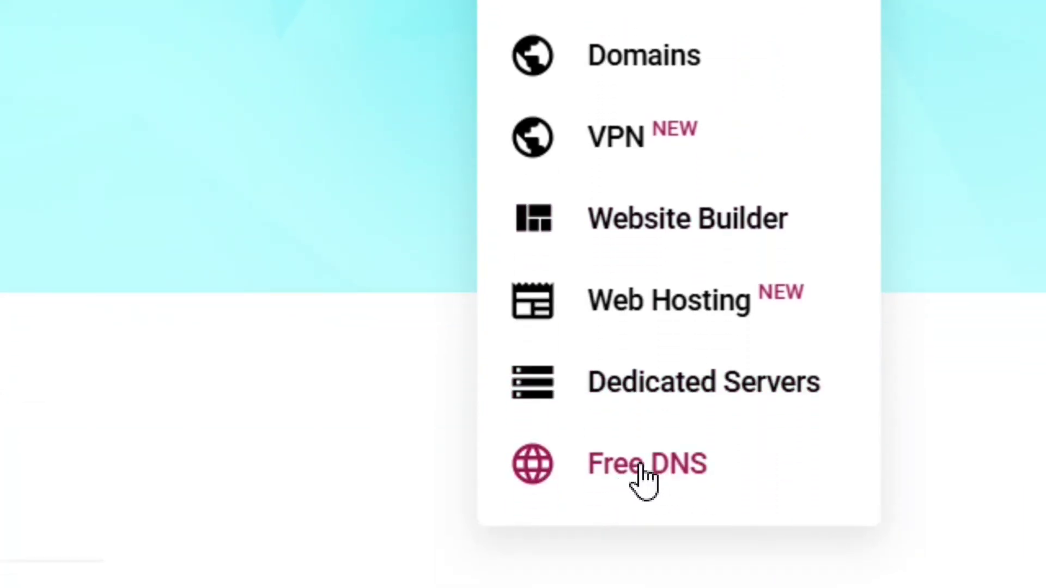
click(642, 479)
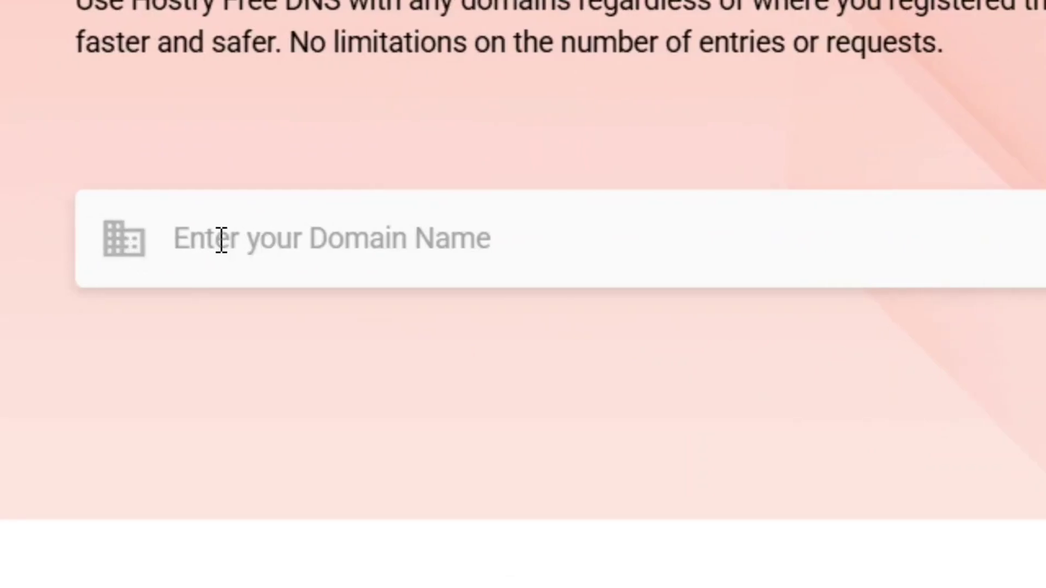
click(301, 237)
text(blo)
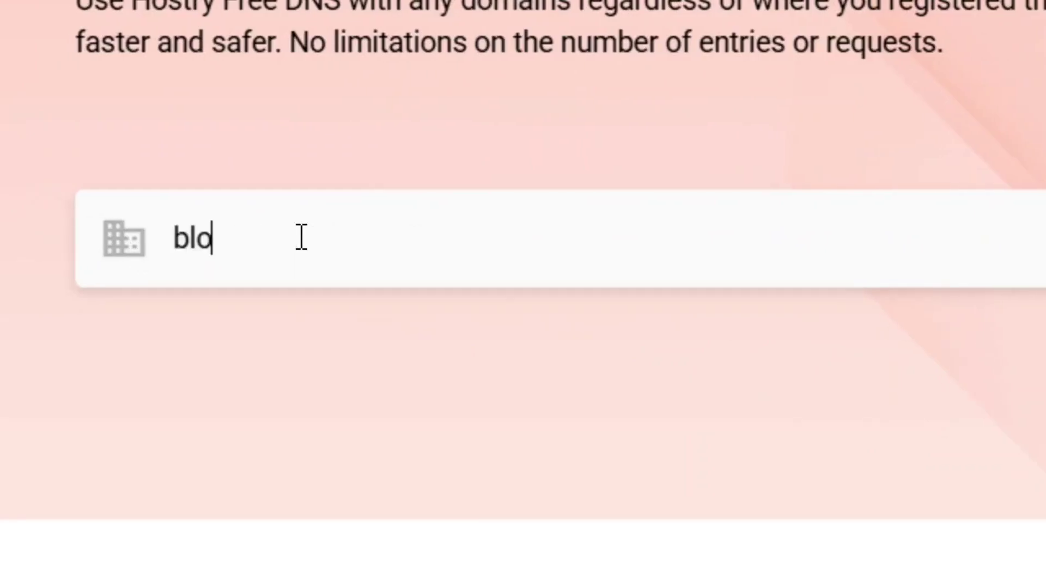
text(ggingtoolx.eu.org)
drag(512, 250, 171, 255)
click(632, 244)
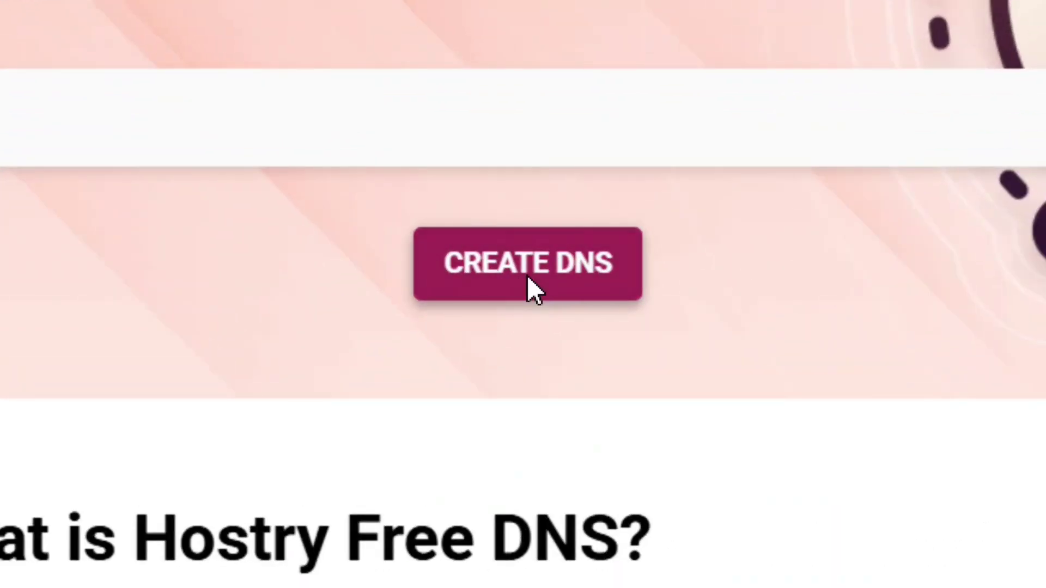
click(528, 278)
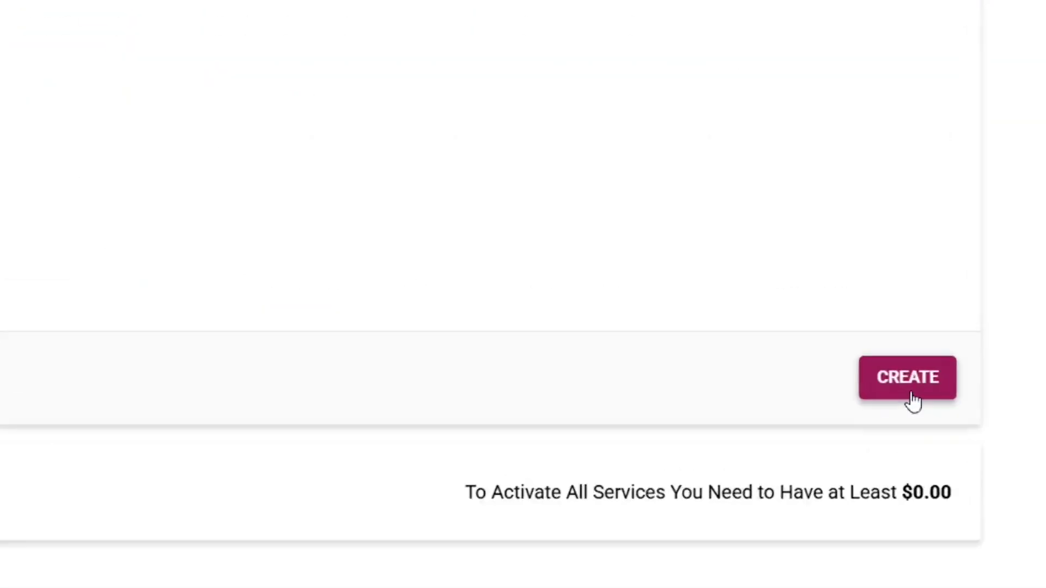
click(902, 378)
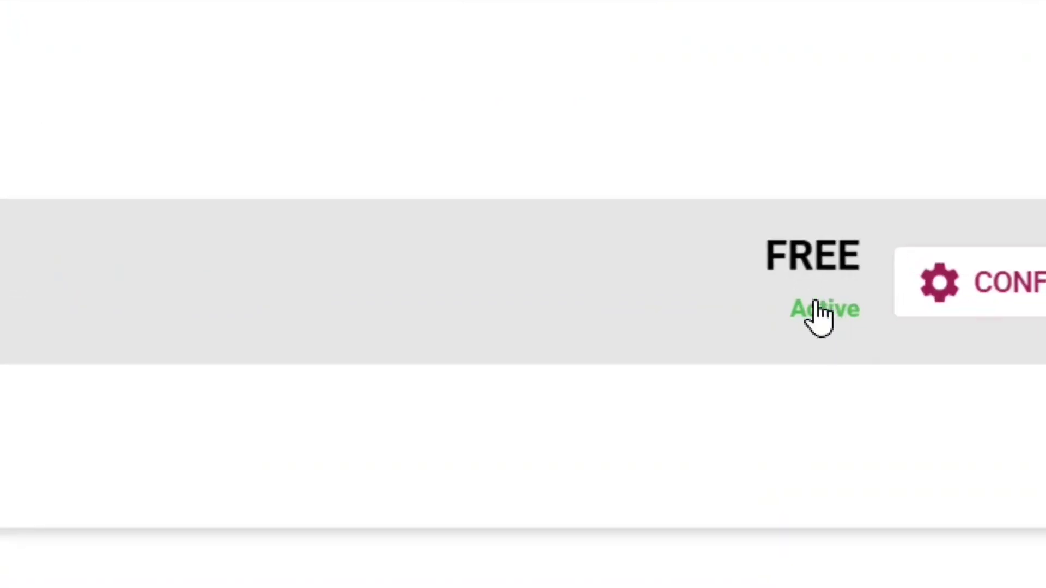
Open the configuration of the bloggingtoolx.eu.org DNS service and copy the first name server, ns1.hostry.com.
click(867, 299)
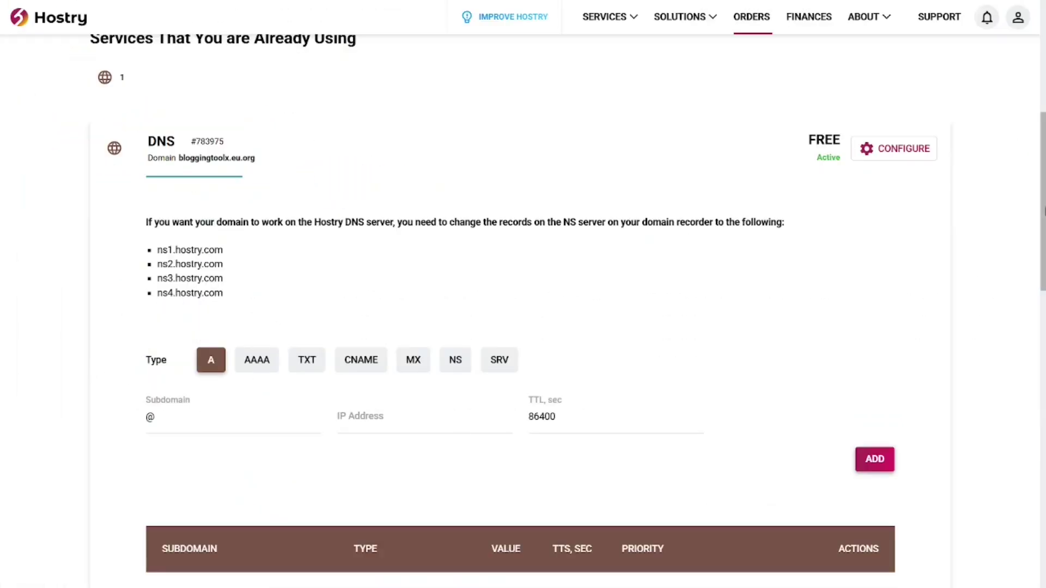
drag(1043, 213, 1043, 340)
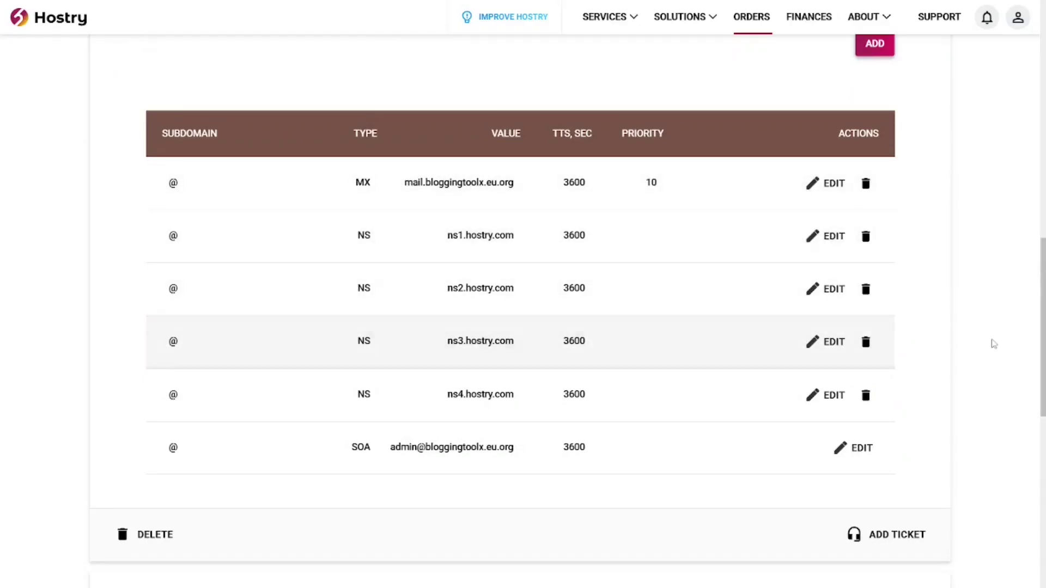
drag(1044, 349, 1044, 203)
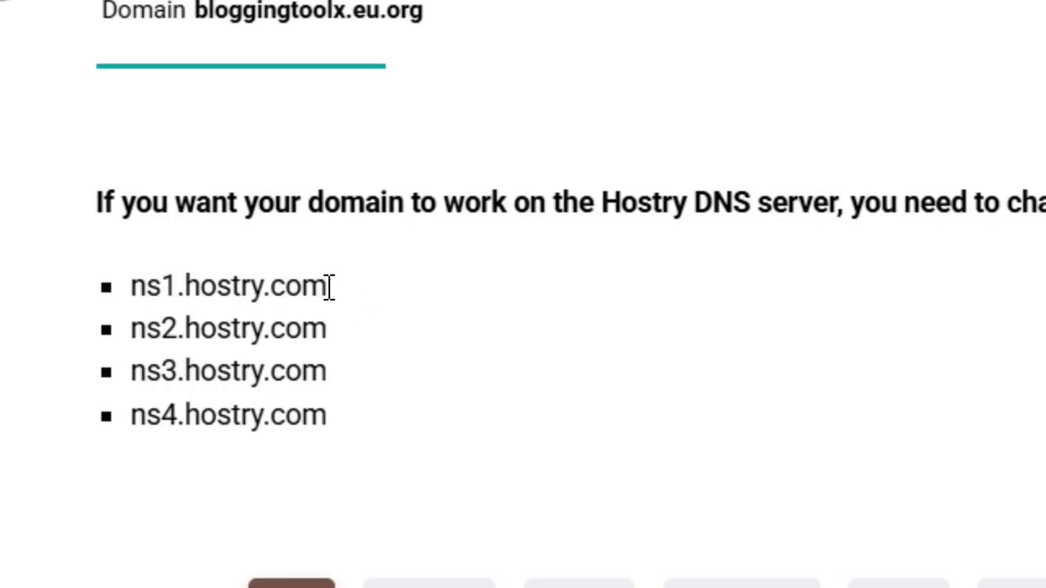
drag(330, 287, 137, 283)
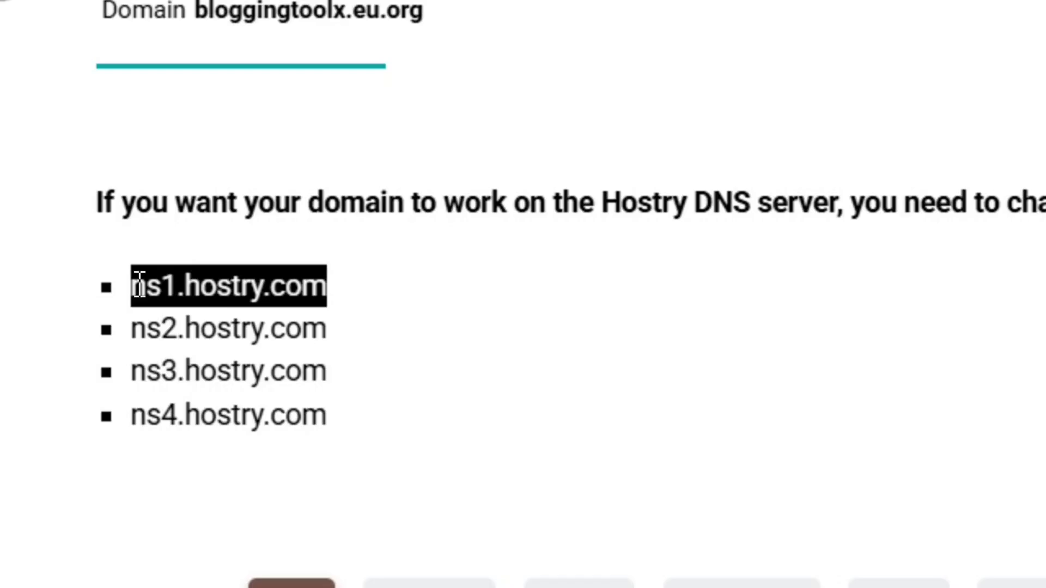
right_click(198, 287)
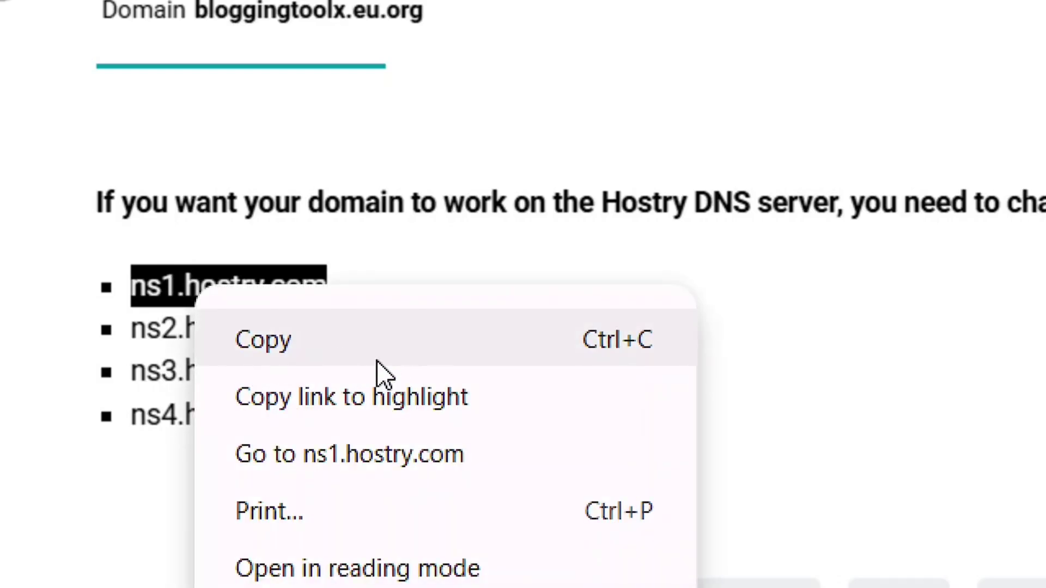
click(356, 341)
click(514, 325)
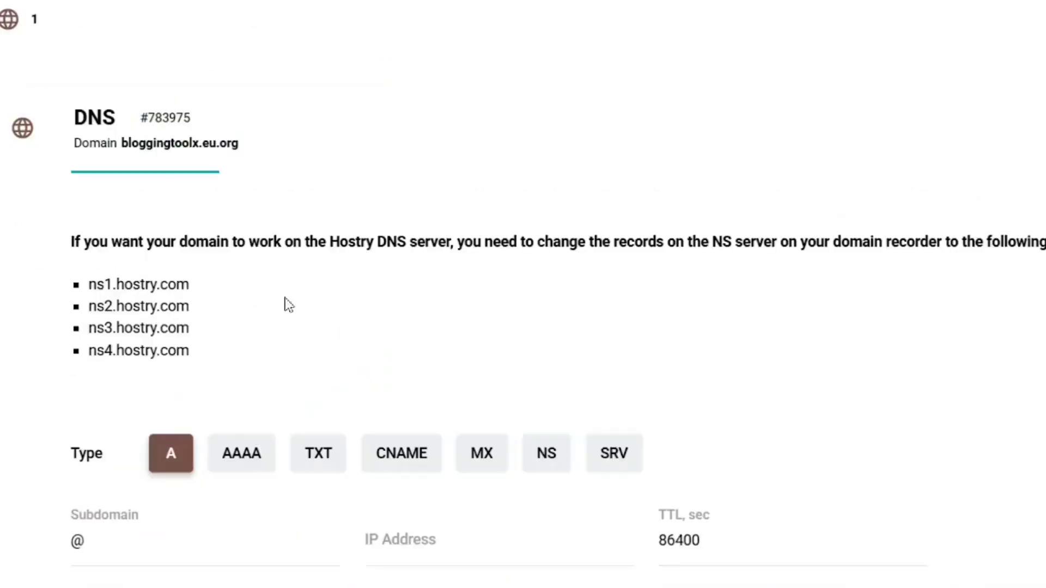
Switch to the EU.org domain request and paste ns1.hostry.com into Name1, Name2, Name3 and Name4.
key(alt+Tab)
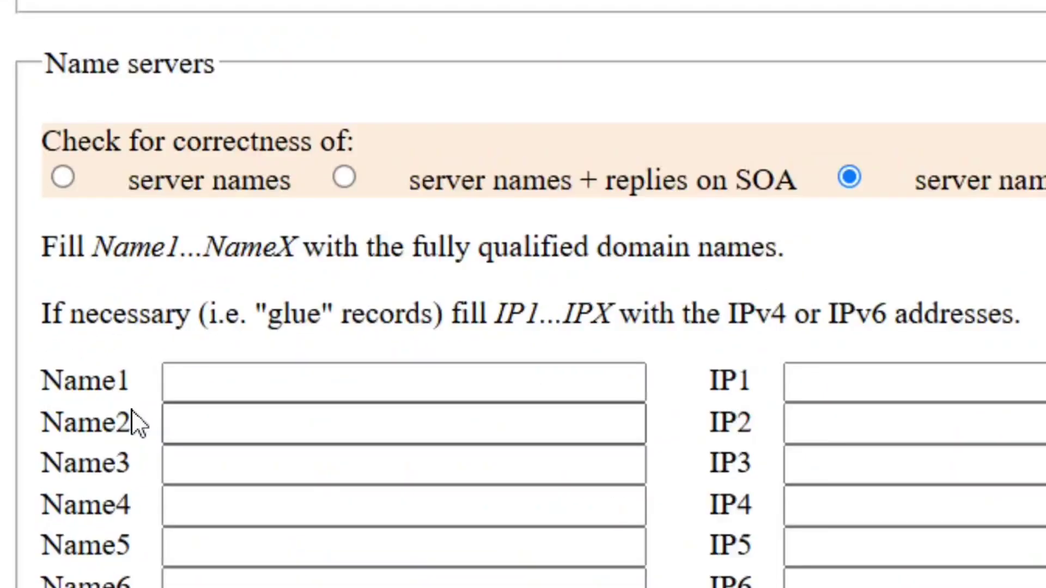
click(238, 385)
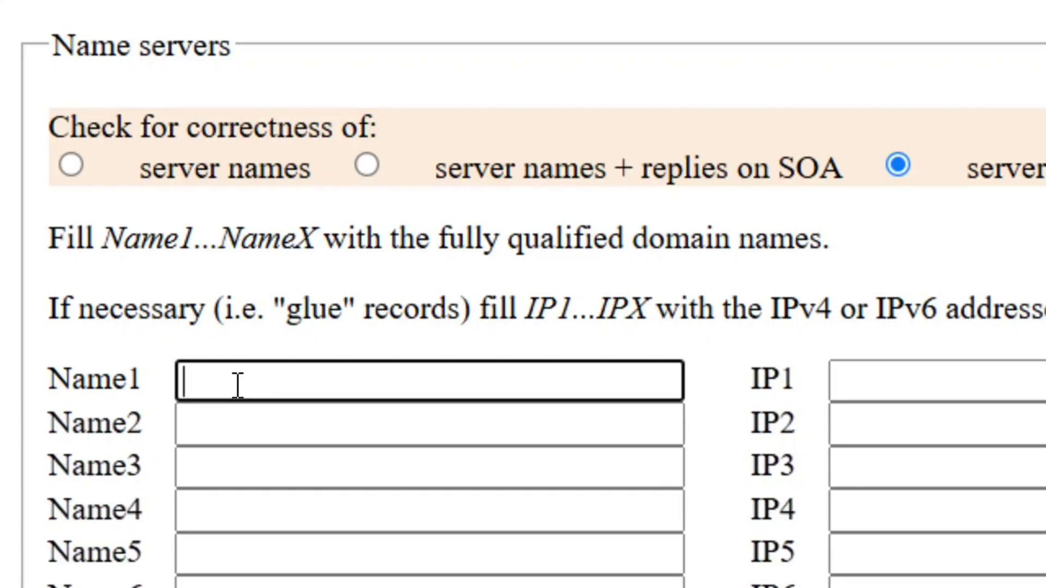
right_click(238, 385)
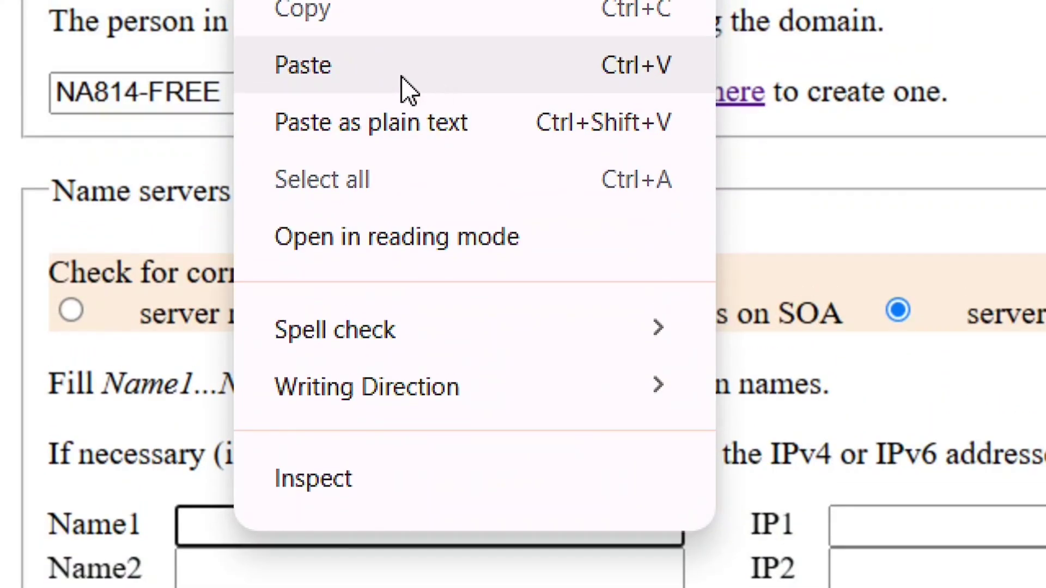
click(389, 76)
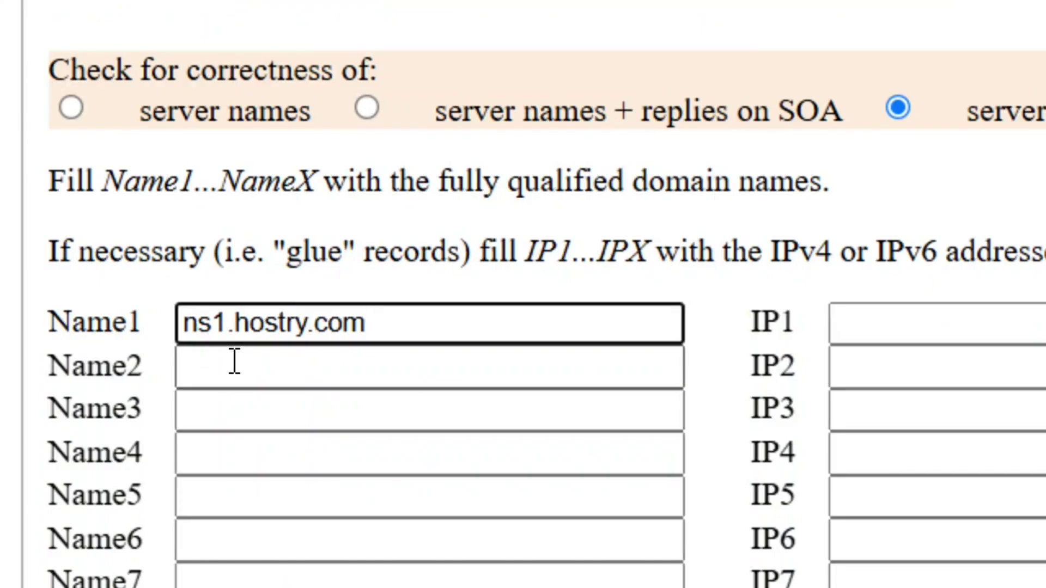
click(234, 361)
key(ctrl+v)
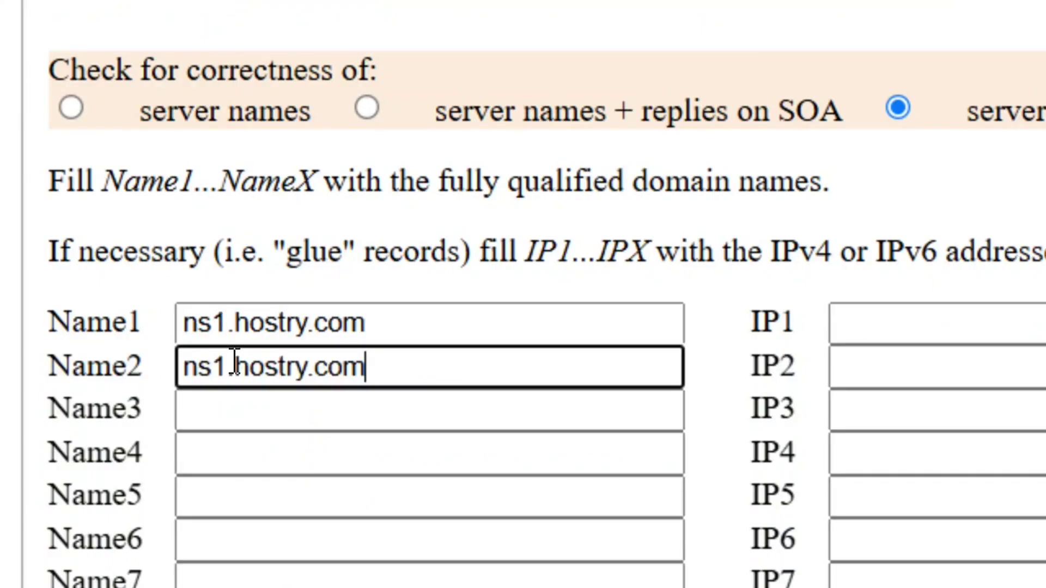
click(238, 416)
key(ctrl+v)
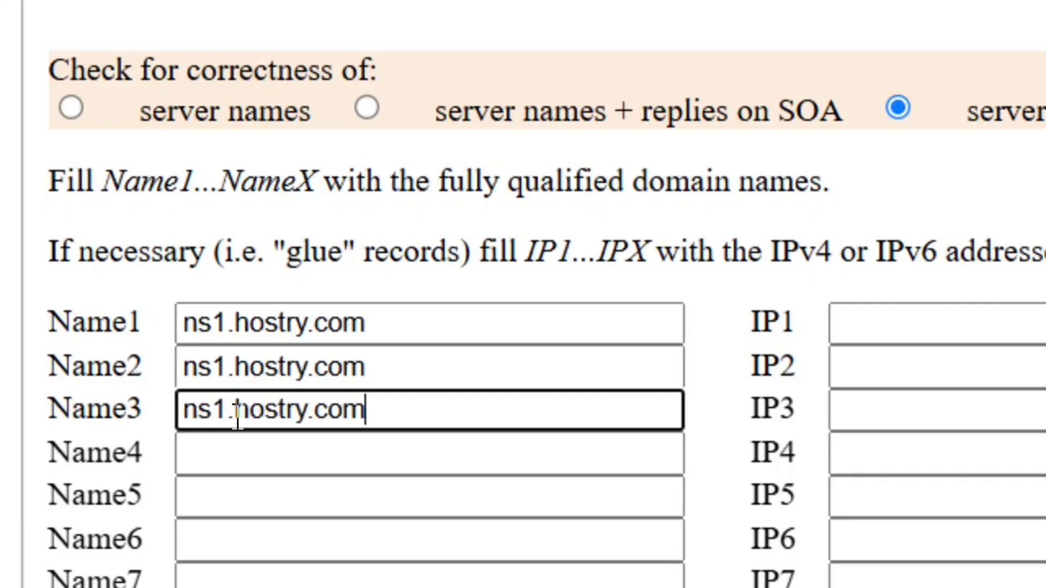
click(251, 466)
key(ctrl+v)
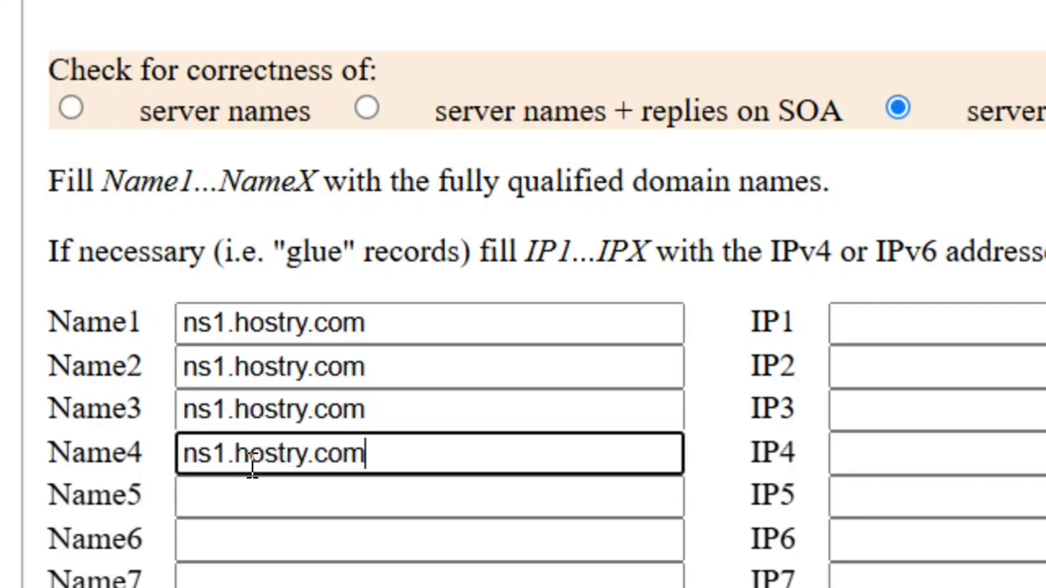
Change Name2, Name3 and Name4 to ns2.hostry.com, ns3.hostry.com and ns4.hostry.com, and submit the domain request.
click(225, 363)
key(BackSpace)
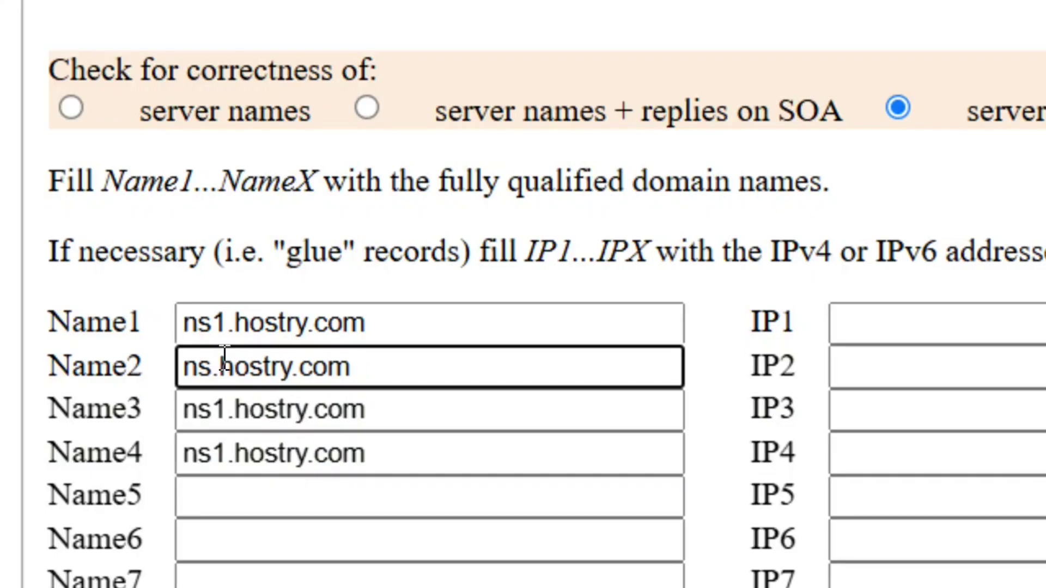
text(2)
click(225, 414)
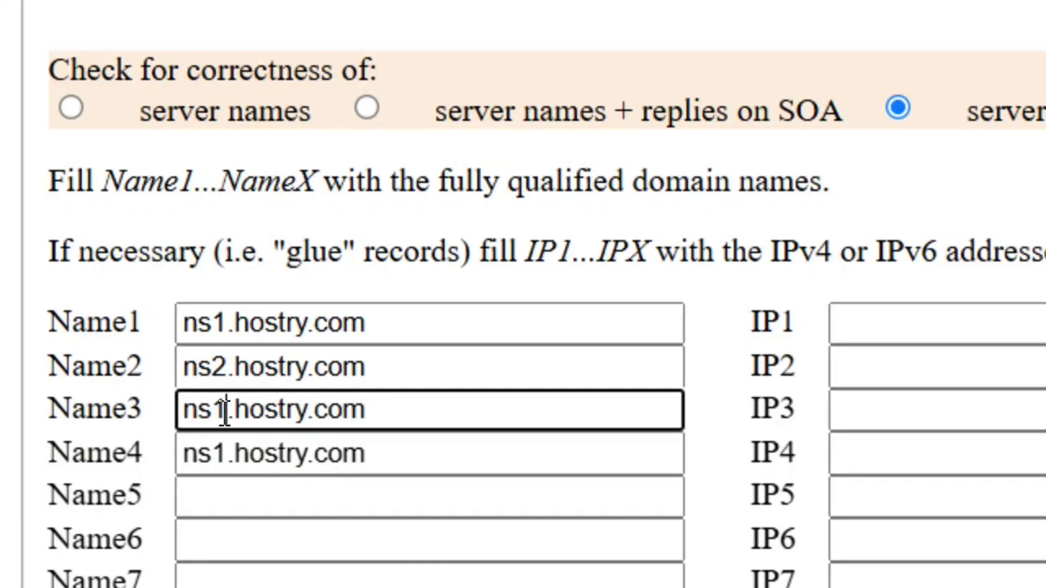
key(BackSpace)
text(3)
click(229, 457)
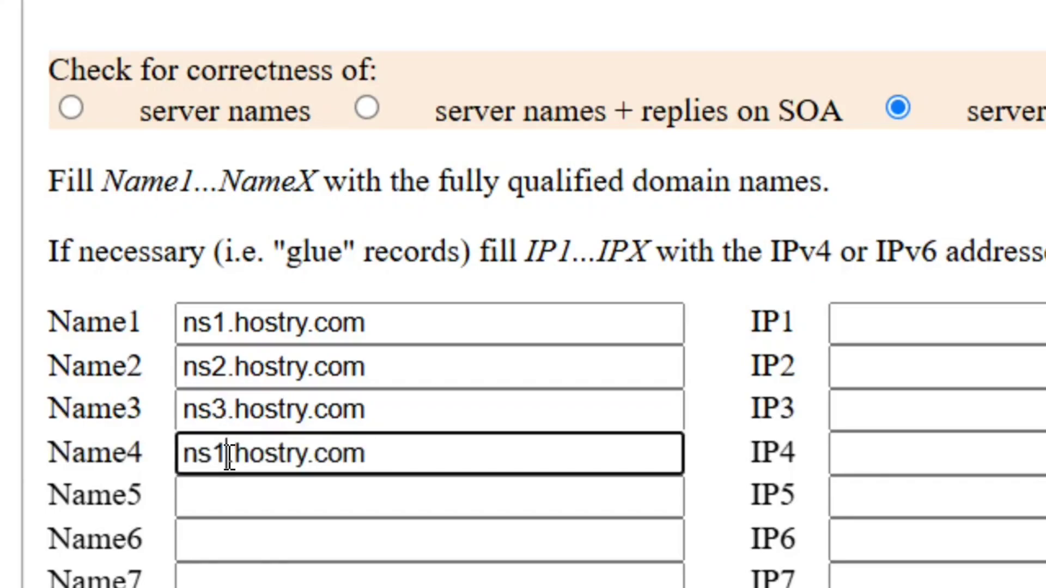
key(BackSpace)
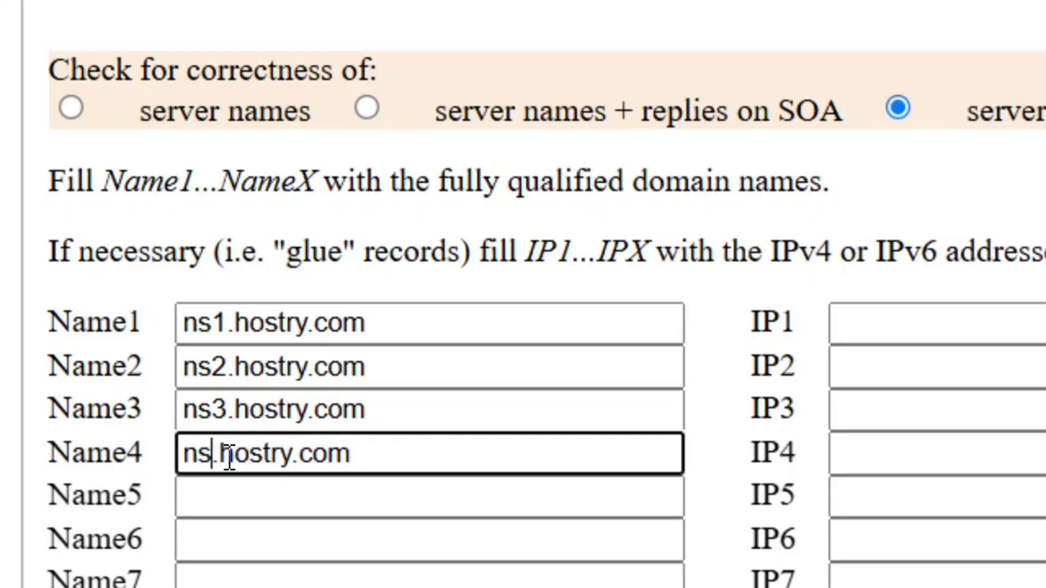
text(4)
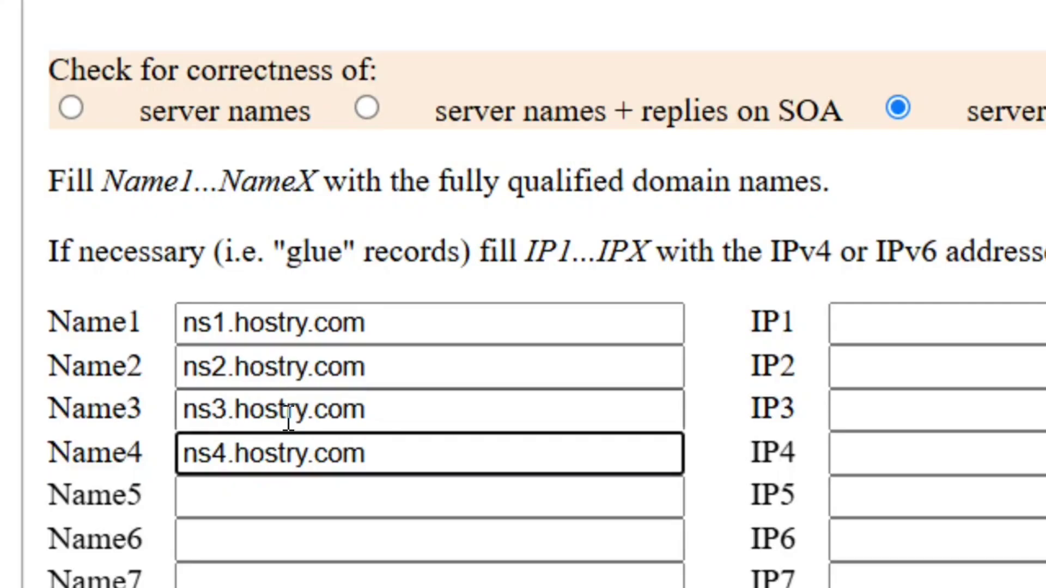
click(456, 315)
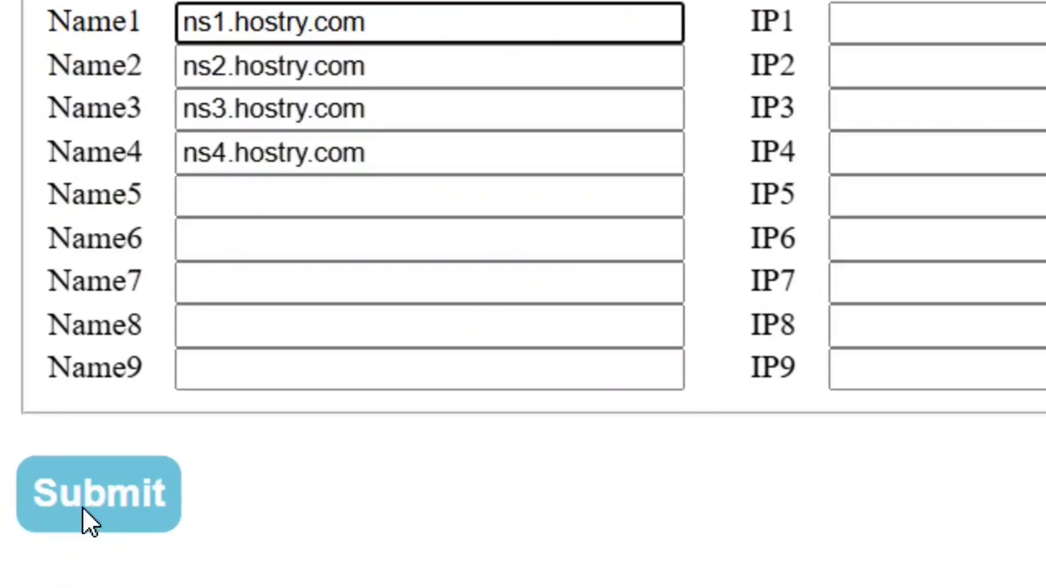
click(78, 505)
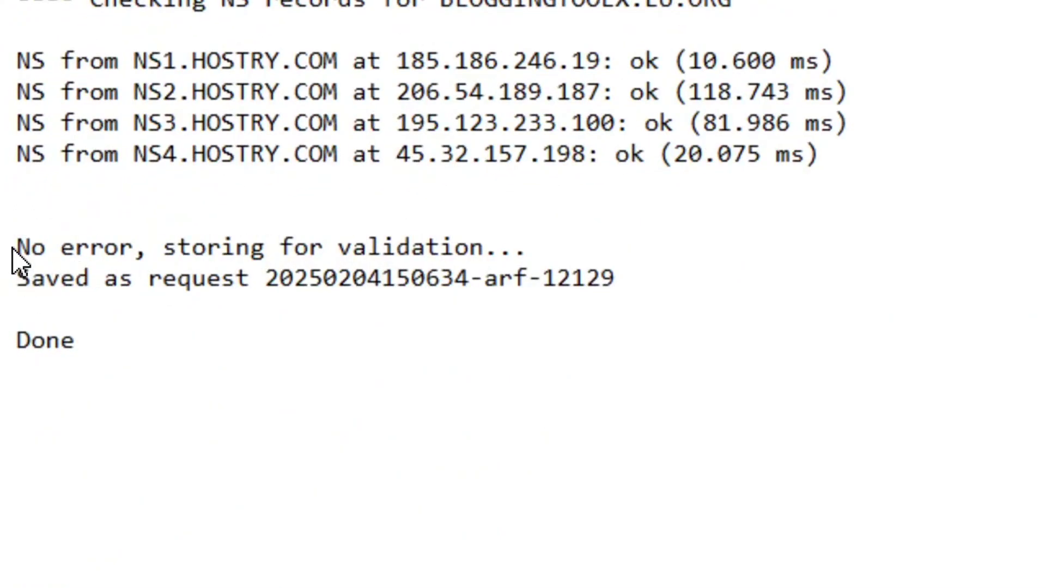
Review the closing lines of the domain request's check report and copy the report's entire text.
drag(13, 249, 140, 253)
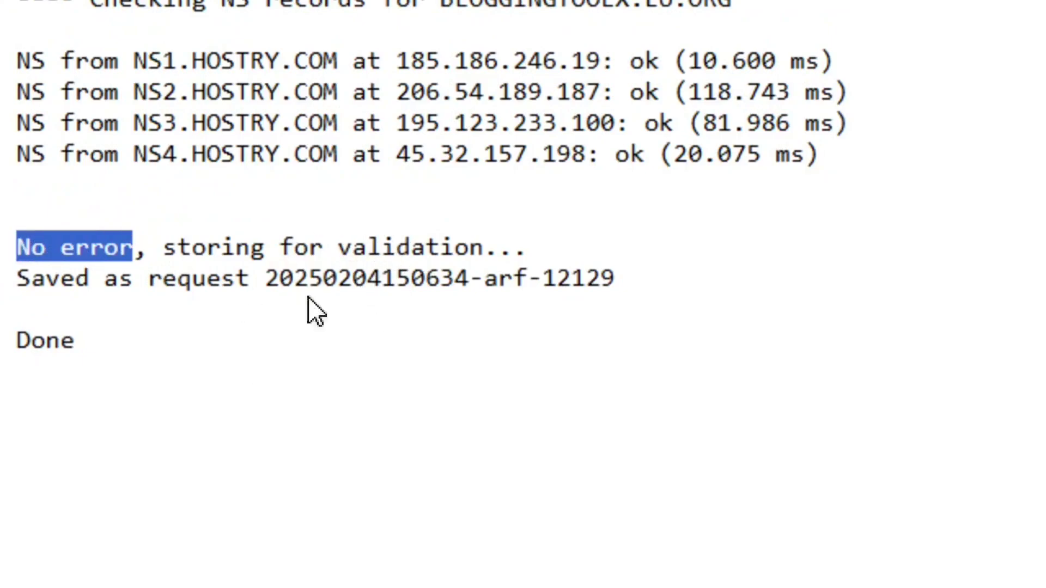
click(394, 317)
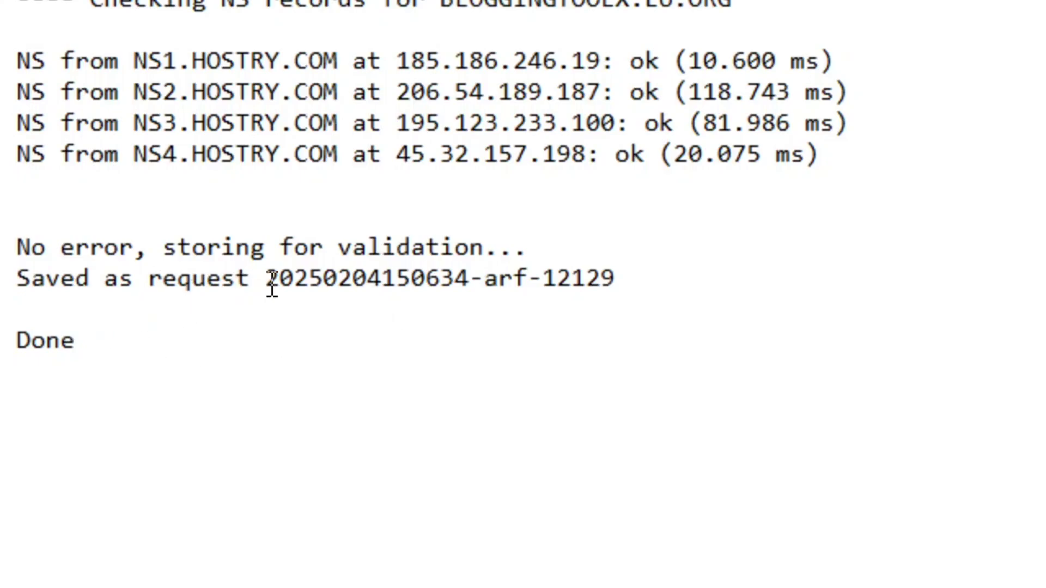
drag(267, 280, 633, 291)
right_click(713, 294)
key(ctrl+a)
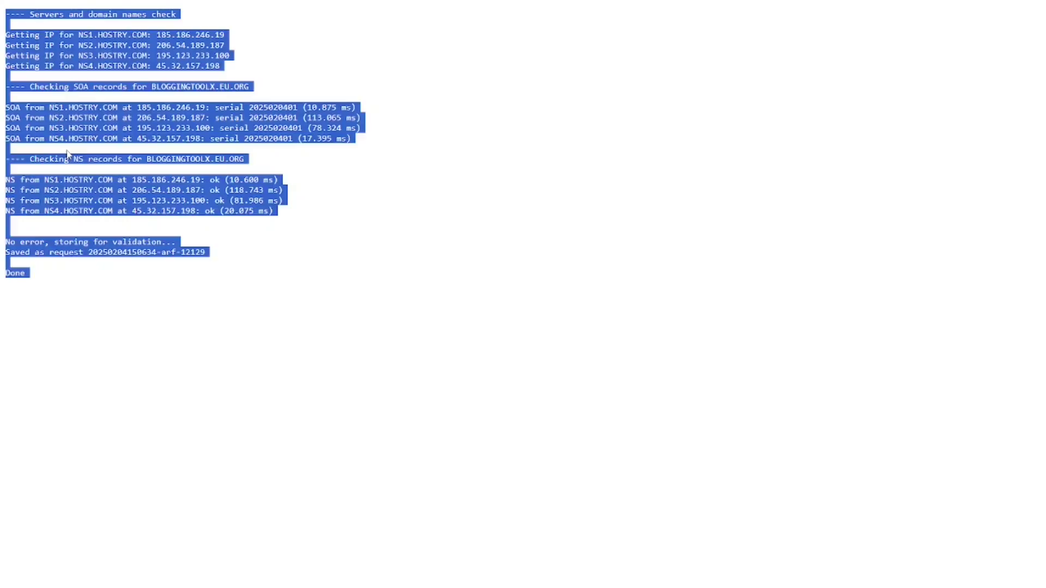
right_click(108, 127)
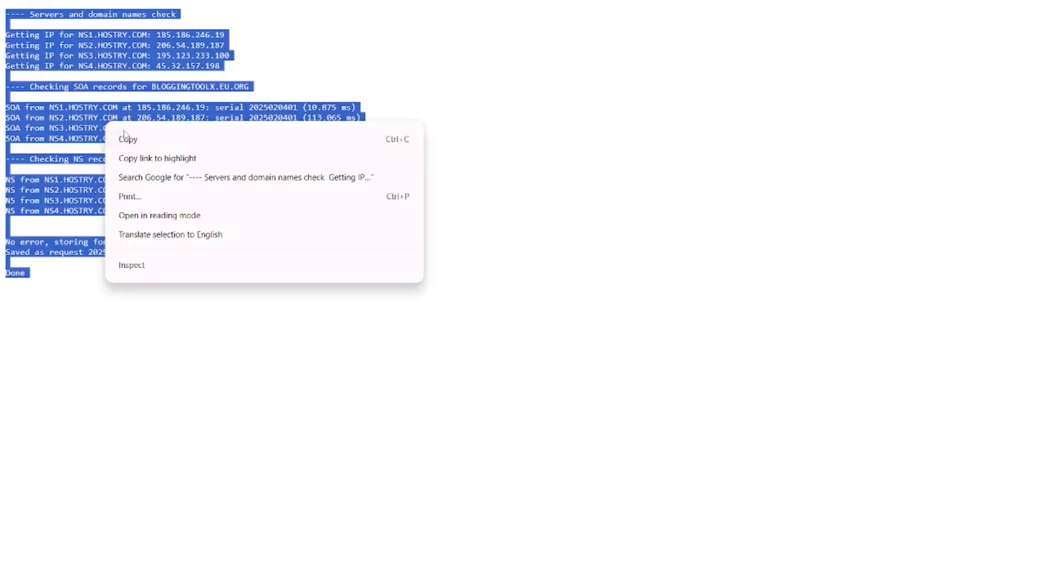
click(136, 140)
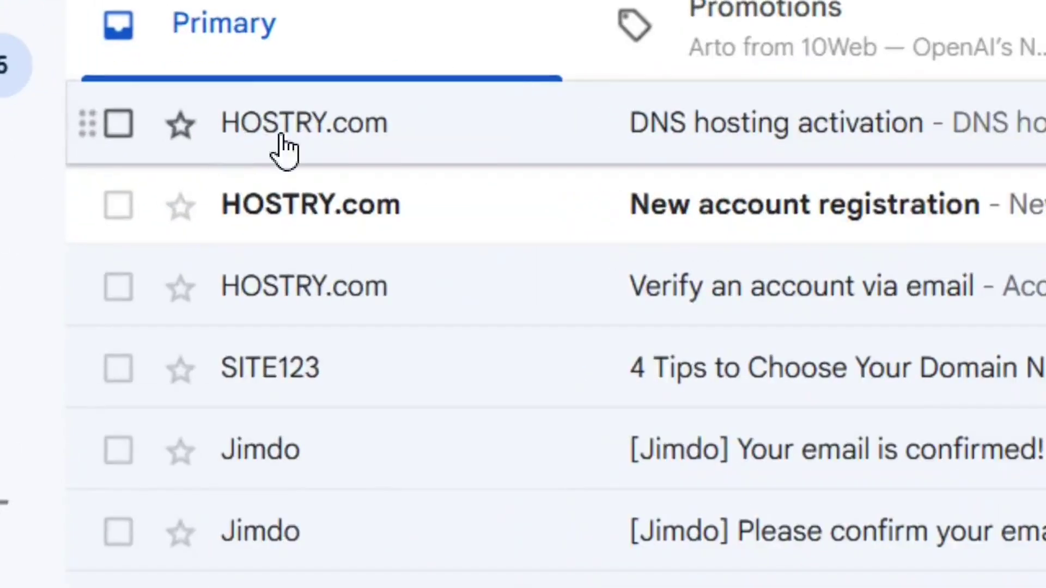
Open HOSTRY's DNS hosting activation e-mail and read how long the name server update may take.
mouse_move(275, 133)
click(368, 142)
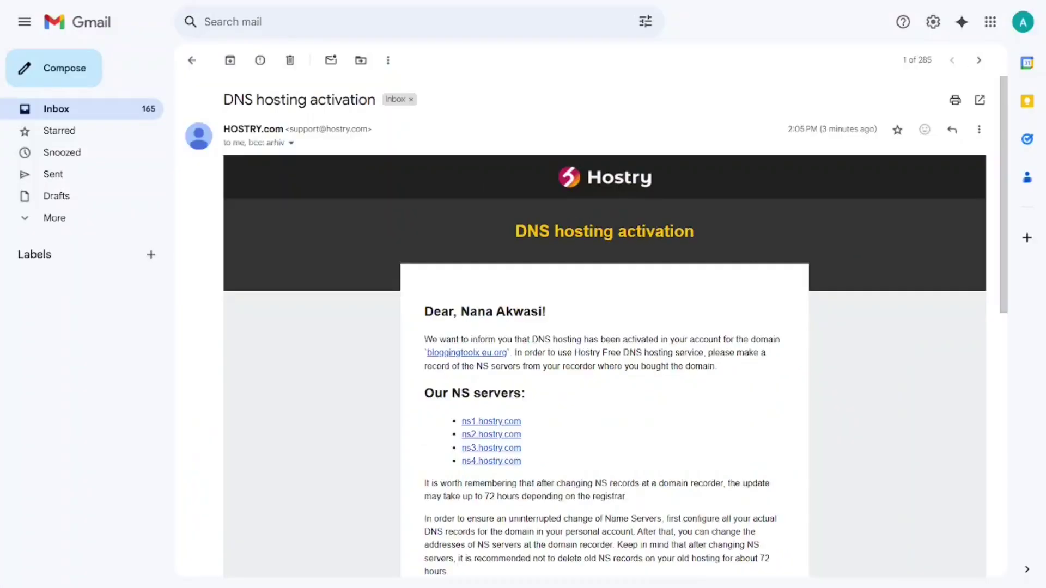
scroll(456, 251, down, 5)
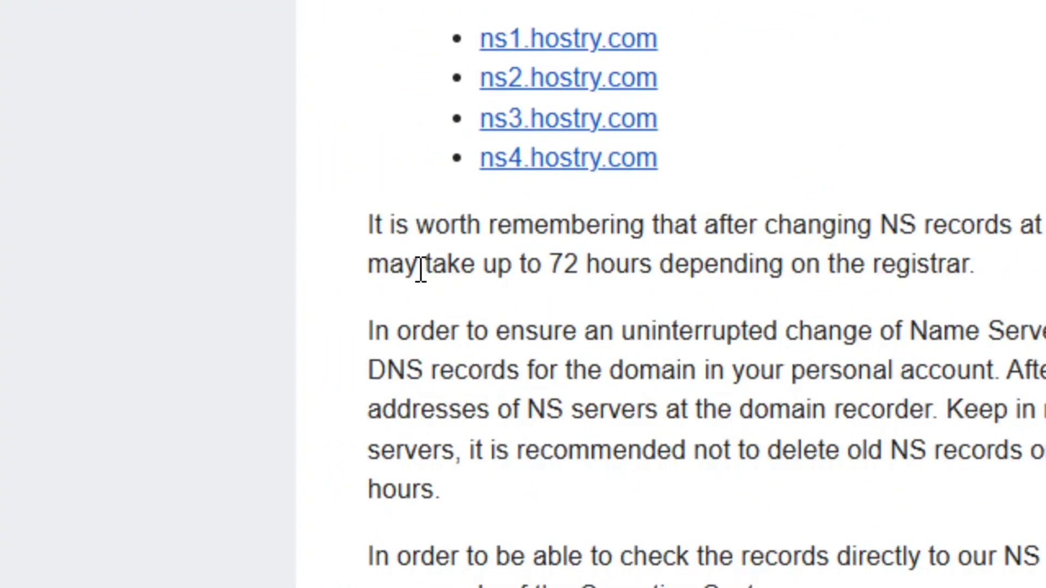
drag(425, 252, 567, 258)
drag(743, 284, 908, 268)
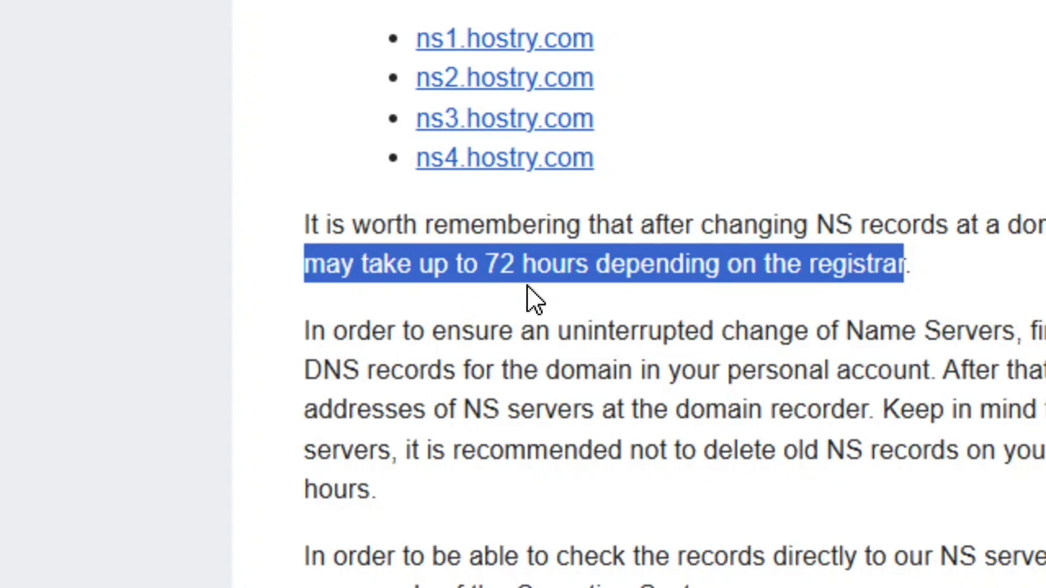
click(706, 288)
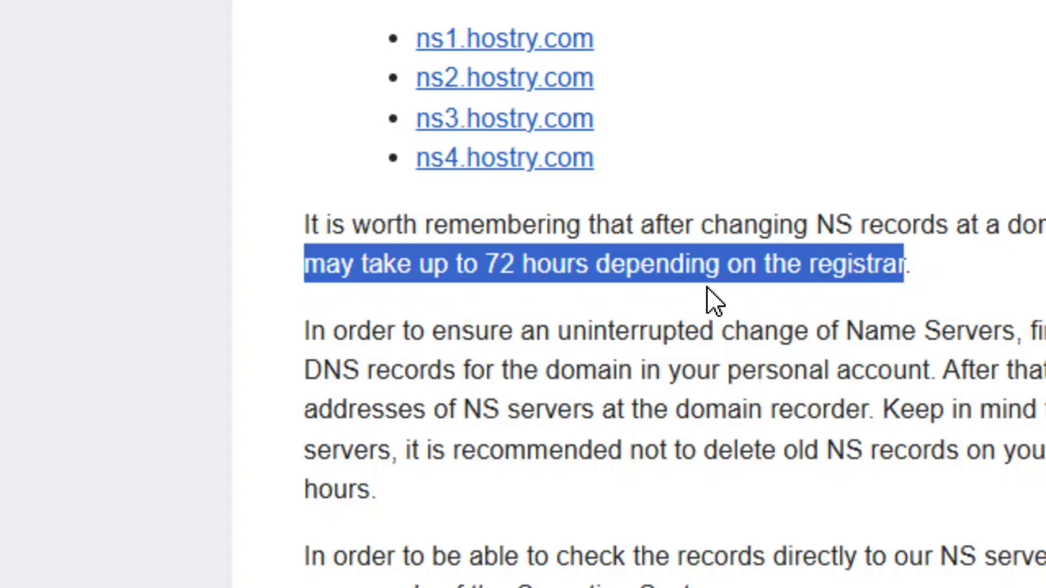
click(558, 260)
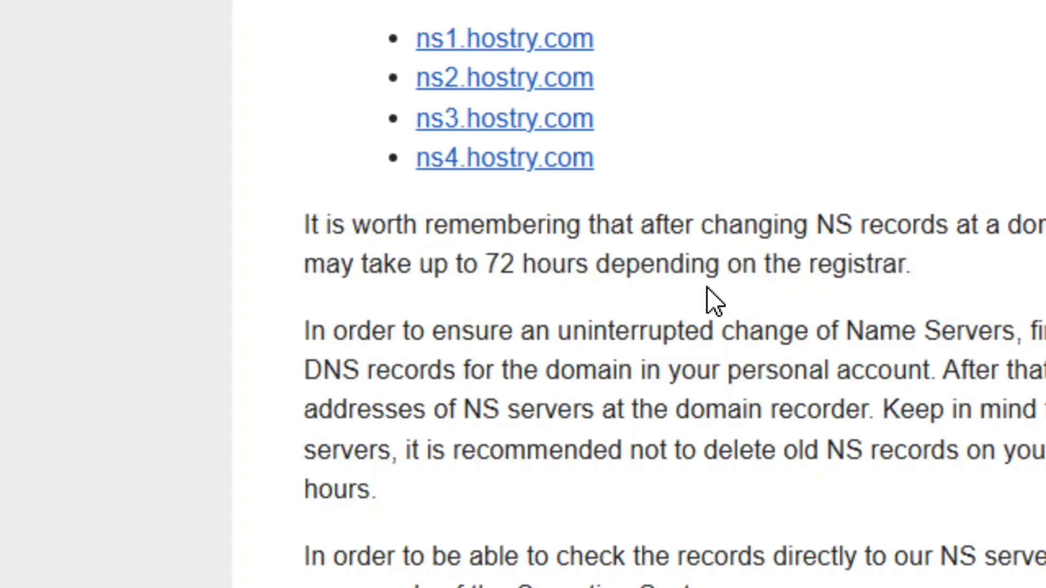